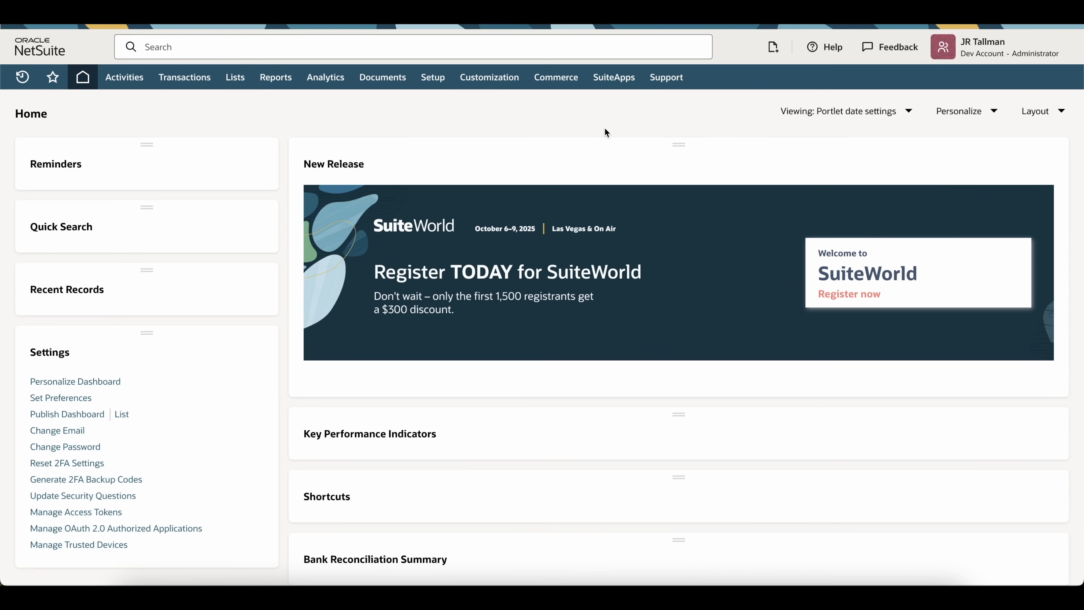
Step: Search SuiteApps for 'auto bank statement' and open Auto Bank Statement Import, installed at 24.1.1
click(617, 85)
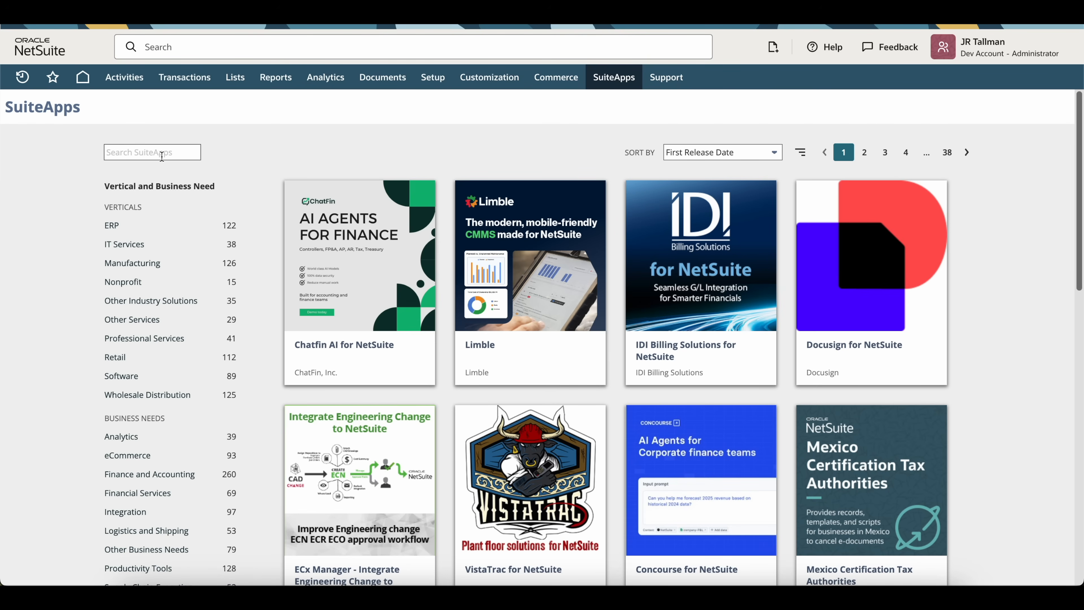
click(162, 156)
text(auto)
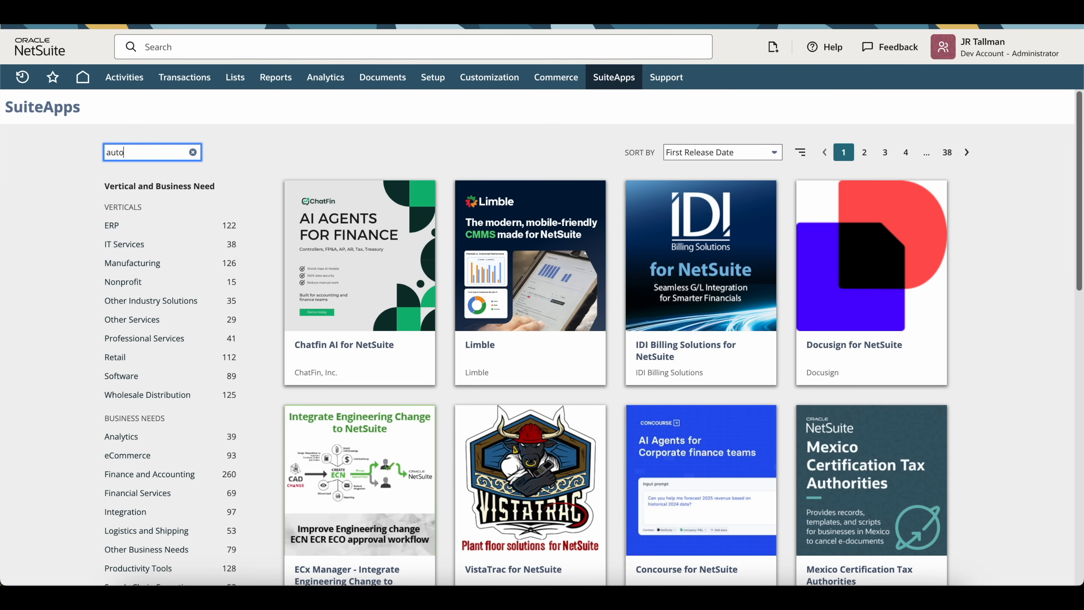
text( bank statement)
key(Return)
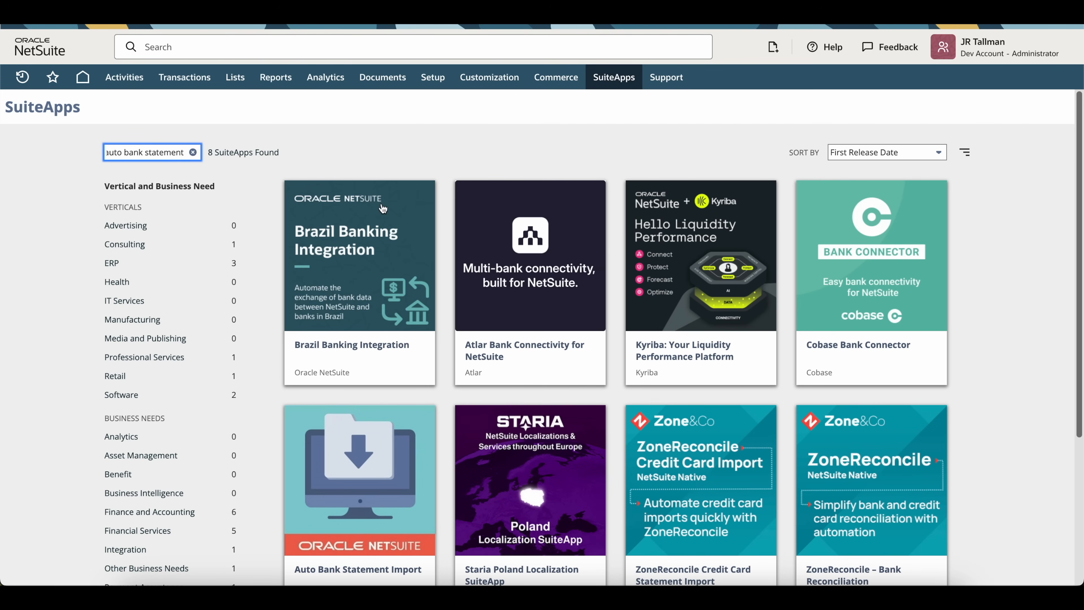
scroll(511, 159, down, 4)
mouse_move(327, 404)
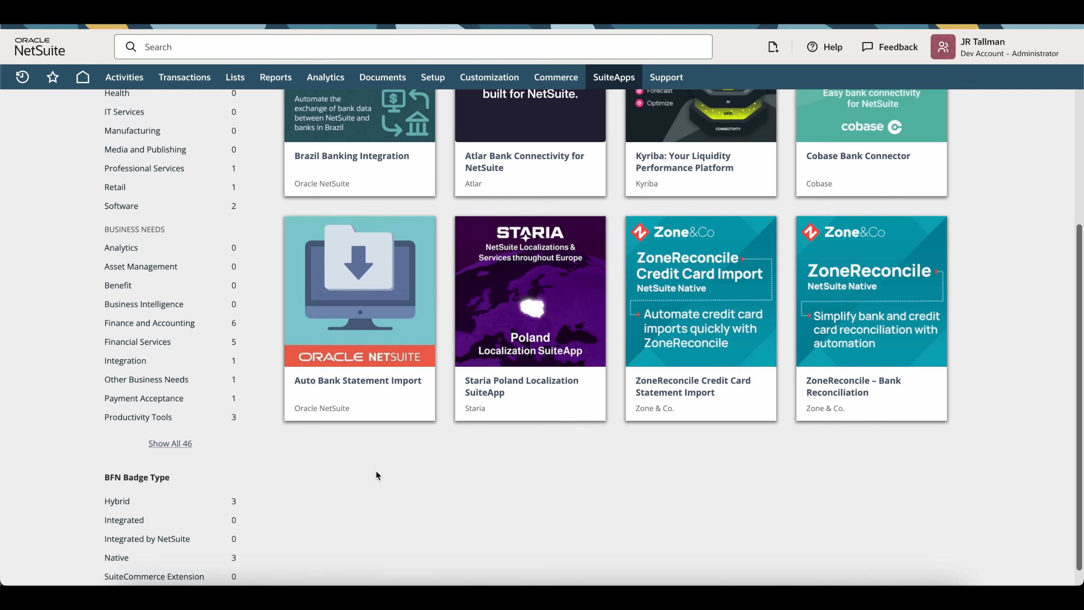
click(376, 304)
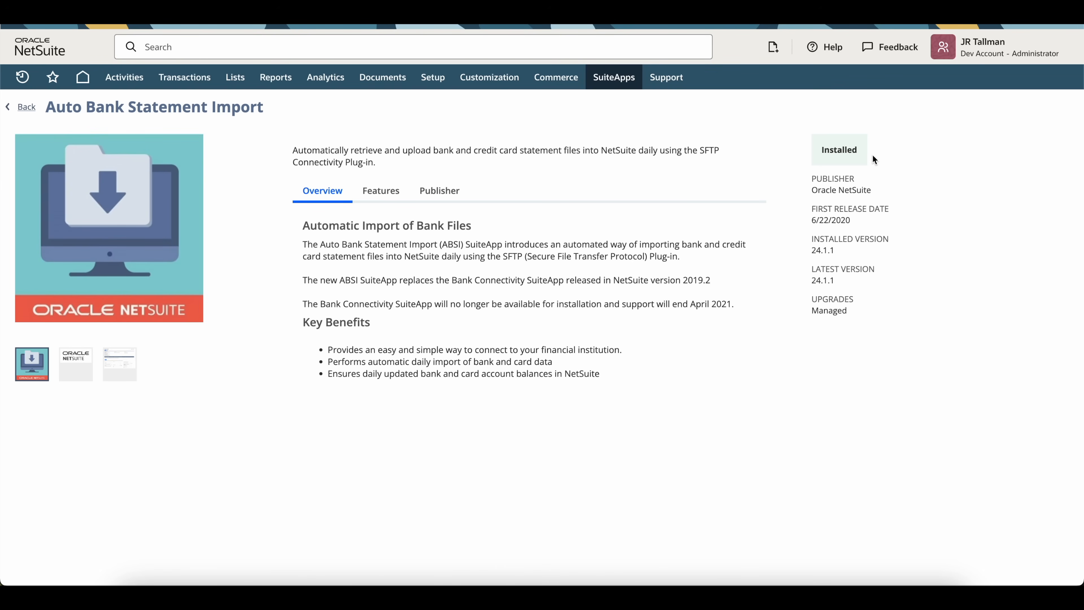
drag(799, 159, 861, 153)
Step: Check the Installed SuiteApps list shows Auto Bank Statement Import 24.1.1 as COMPLETE
mouse_move(477, 80)
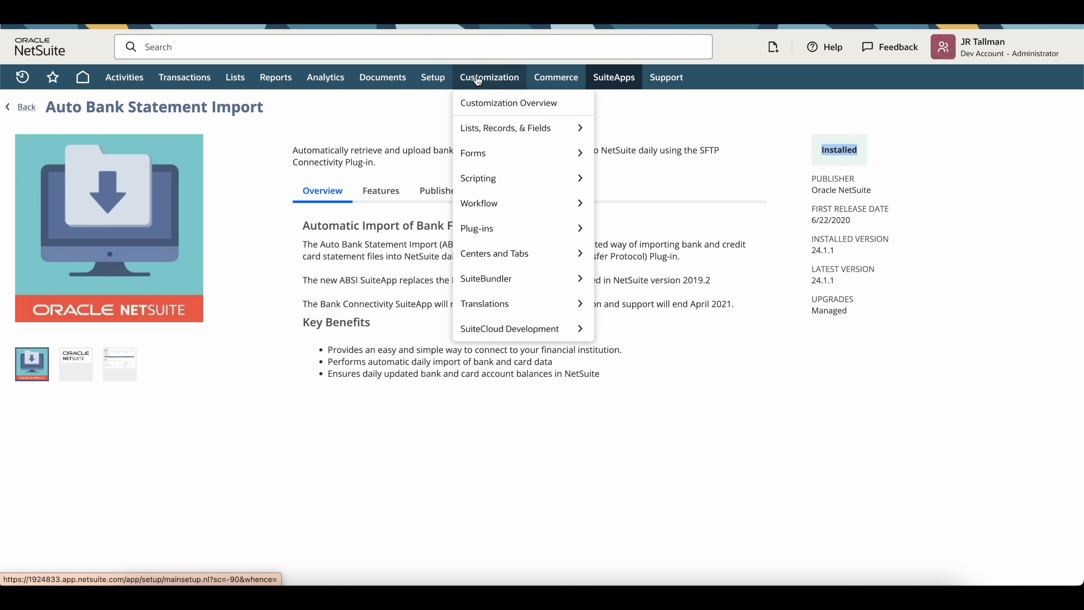
mouse_move(552, 331)
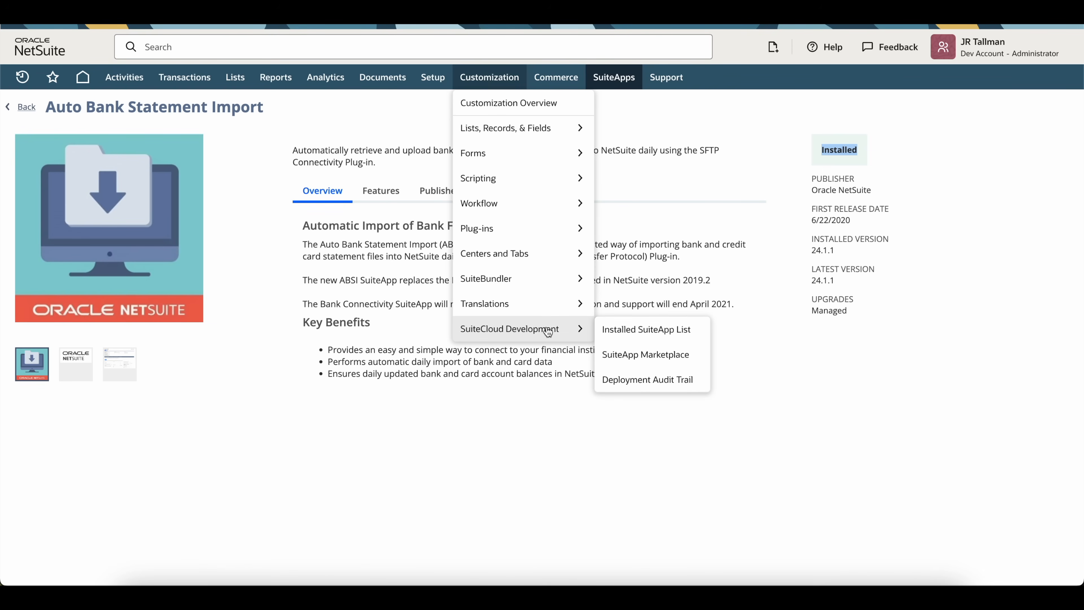
click(684, 339)
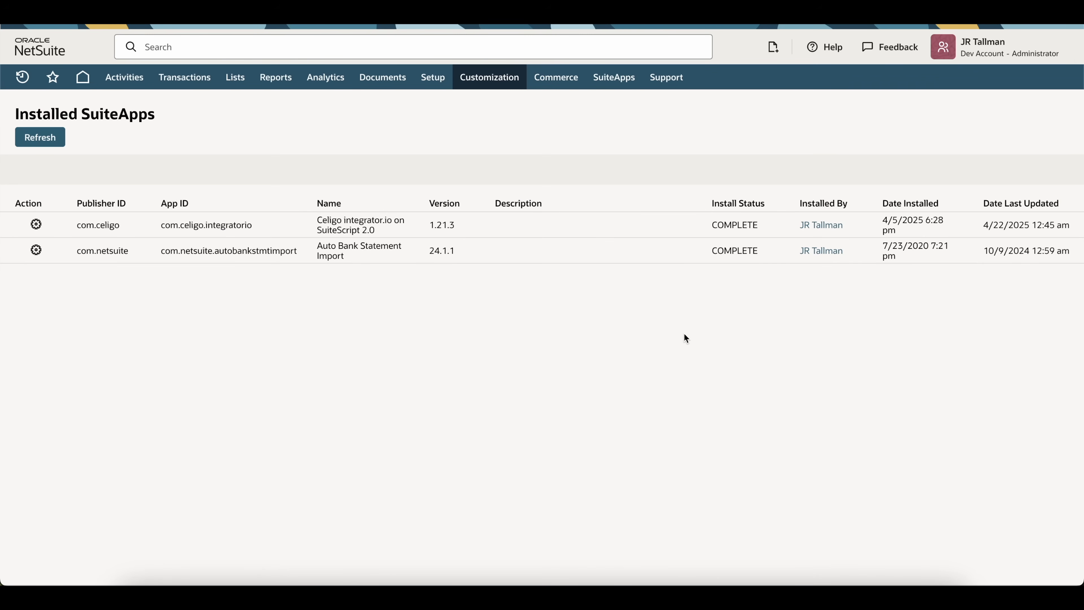
drag(317, 246, 351, 262)
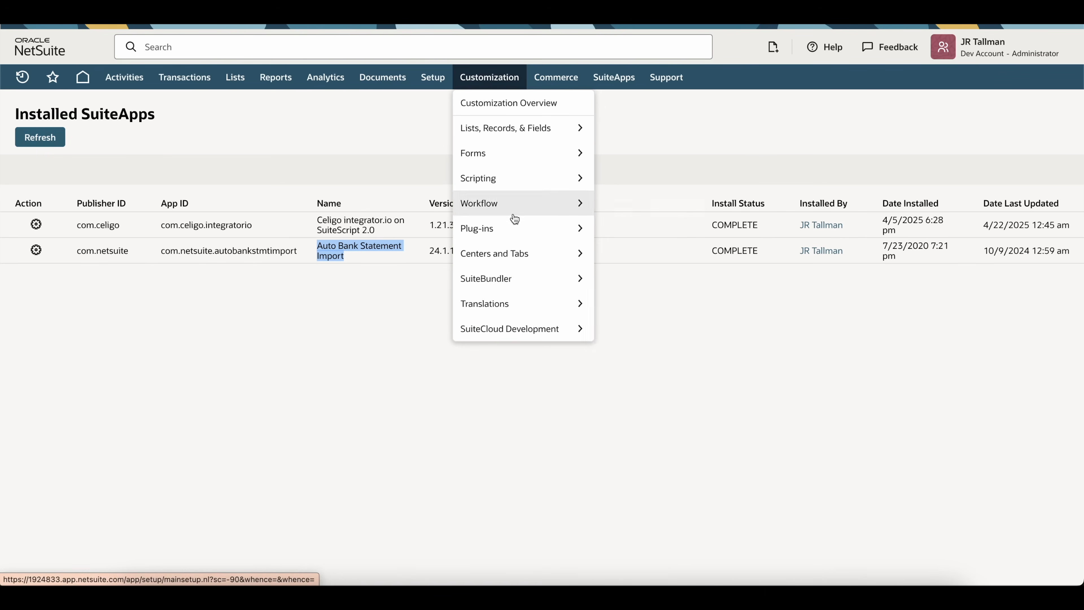
Step: Search bundles for 'bank statement parsers' and open the Bank Statement Parsers bundle (ID 293699) details
mouse_move(505, 280)
mouse_move(680, 308)
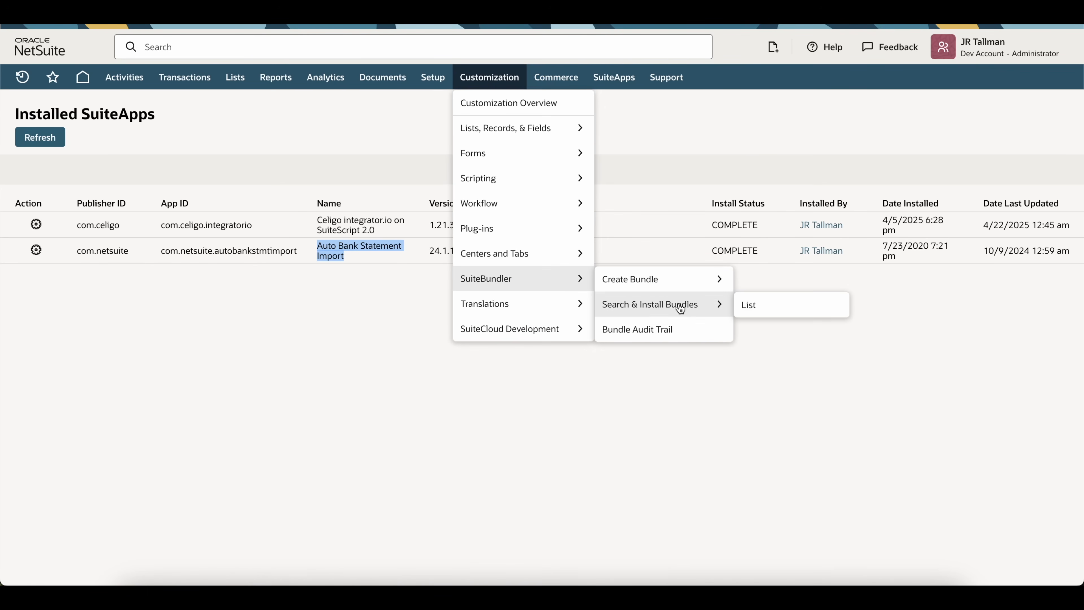
click(691, 307)
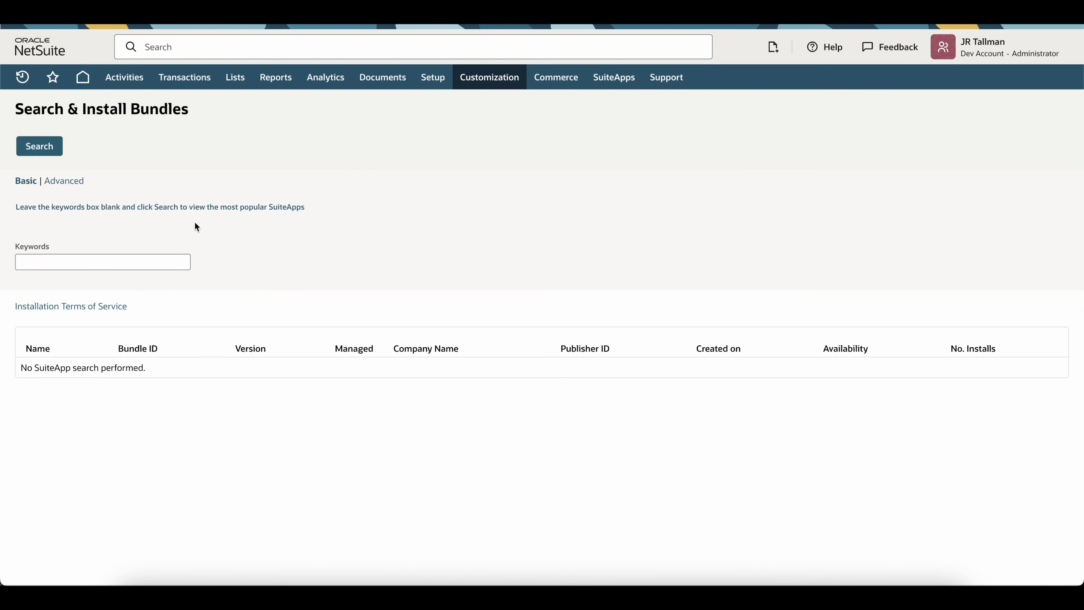
click(63, 258)
text(bank statement parsers)
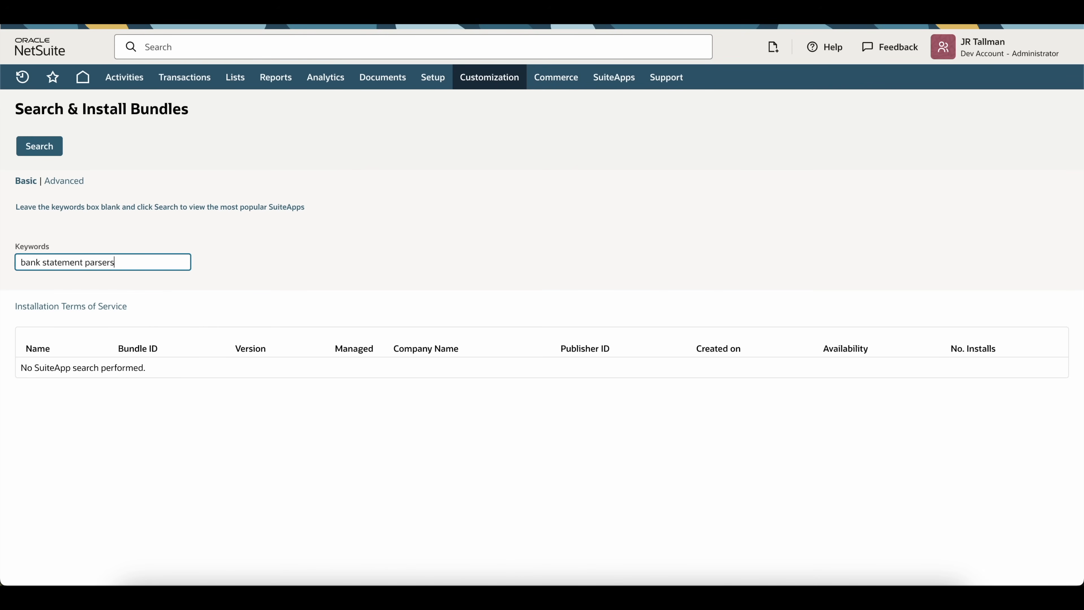
click(42, 147)
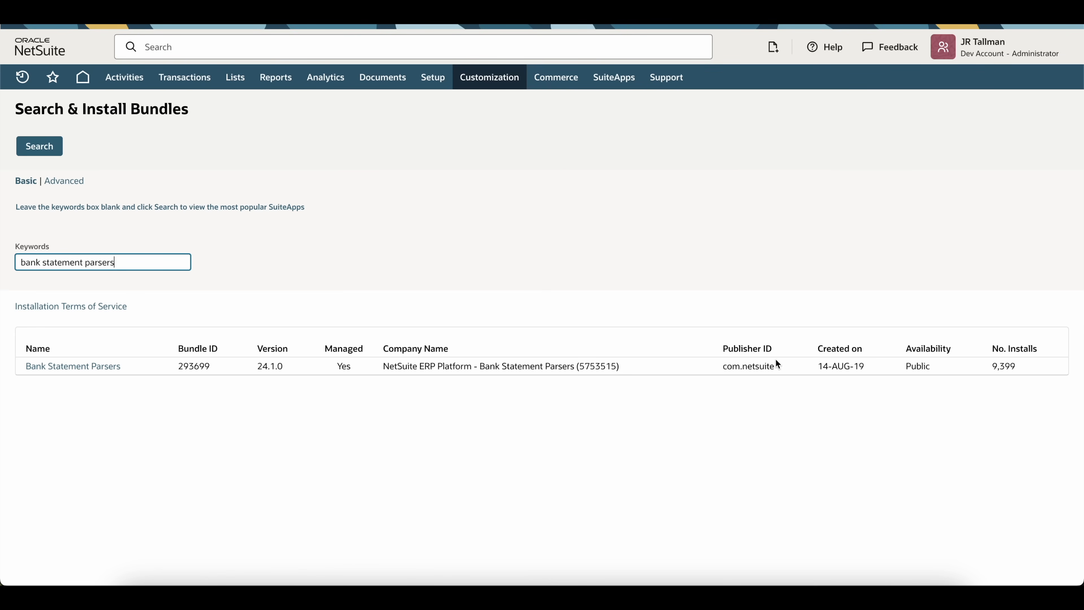
double_click(913, 365)
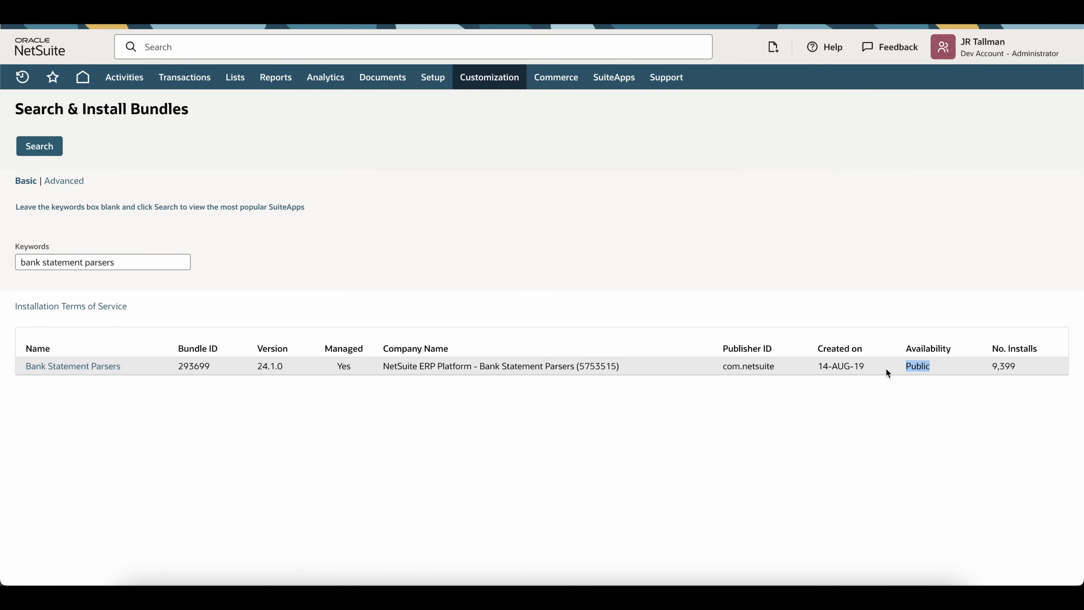
click(84, 368)
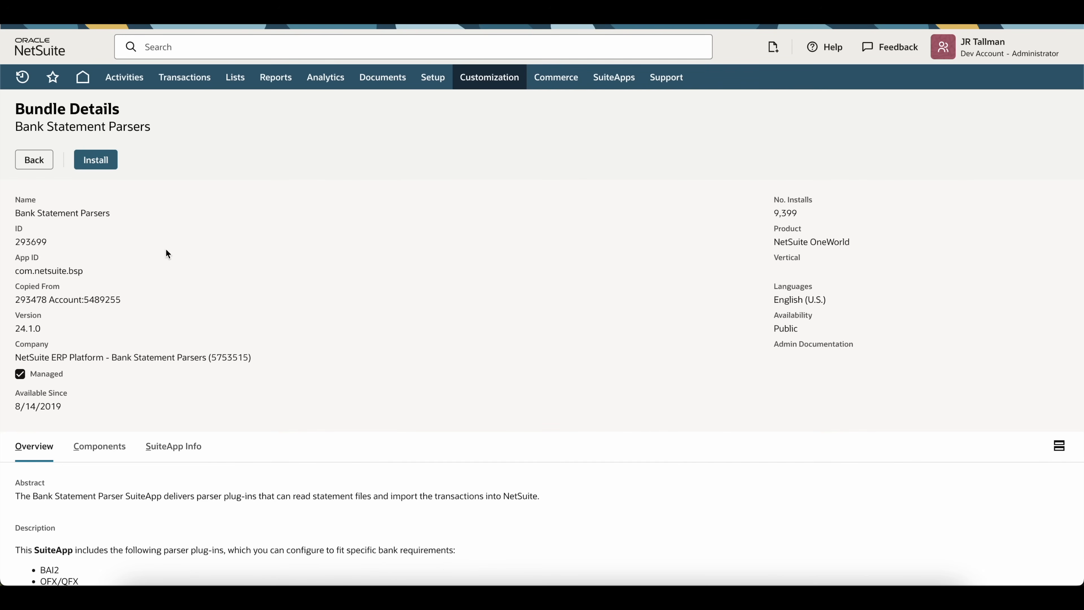
Step: Install the Bank Statement Parsers bundle, accepting the update permission and the license terms
click(104, 167)
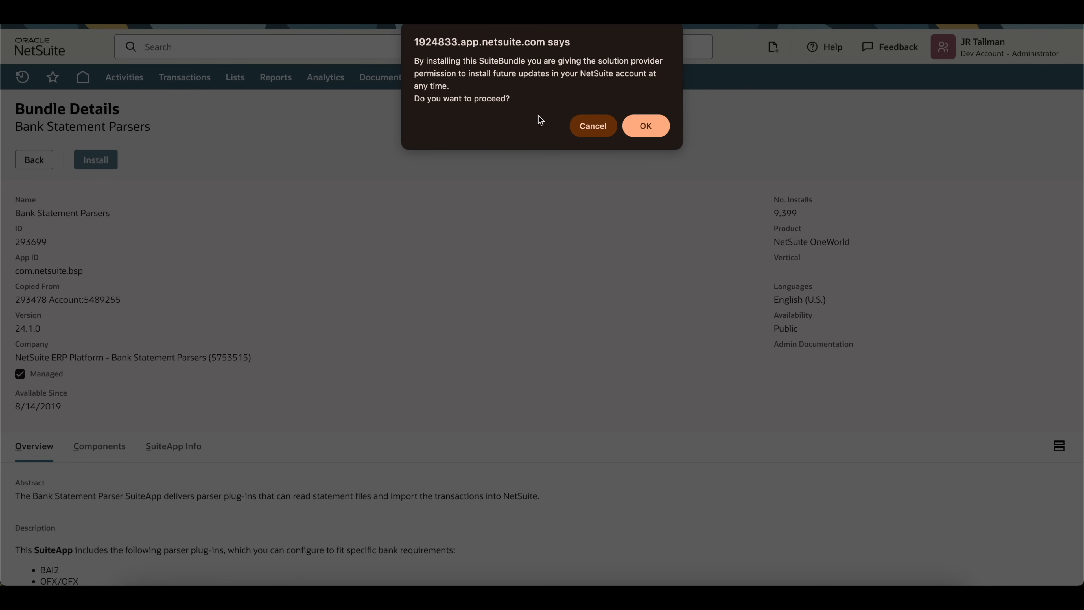
click(643, 127)
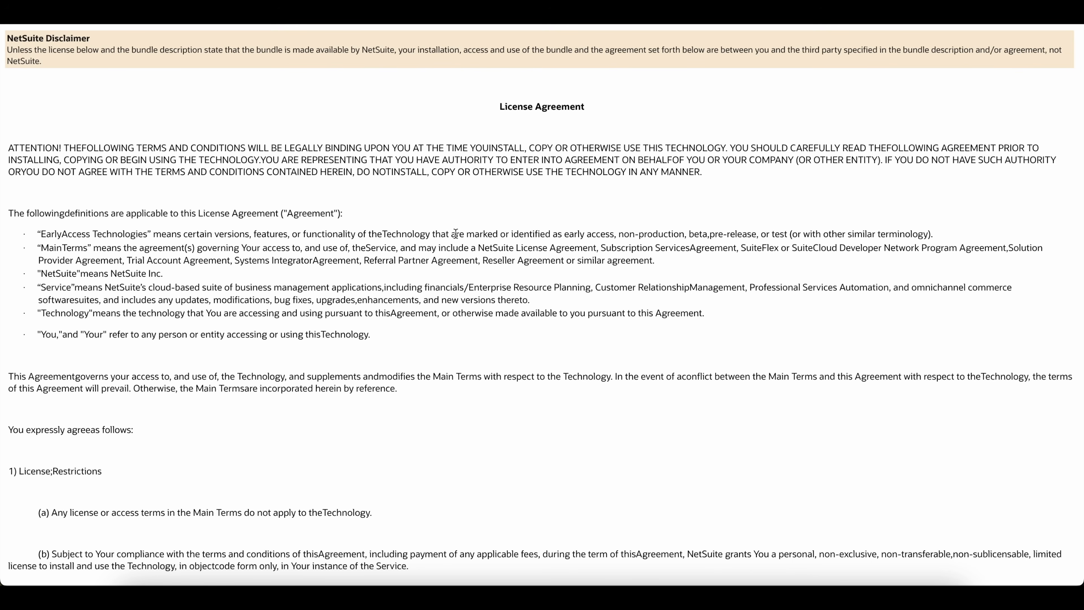
scroll(455, 233, down, 20)
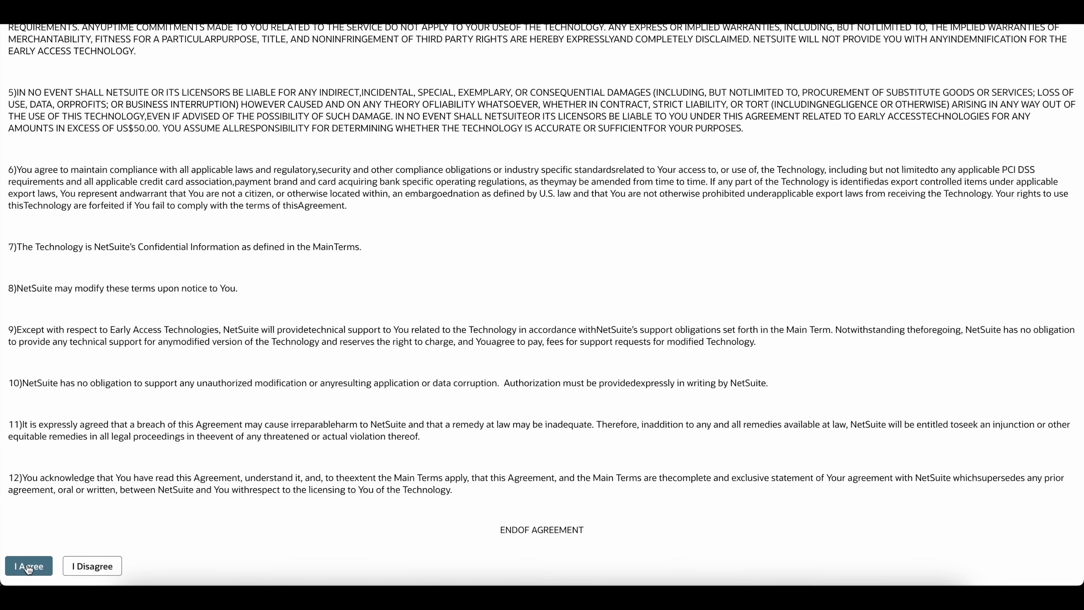
click(32, 564)
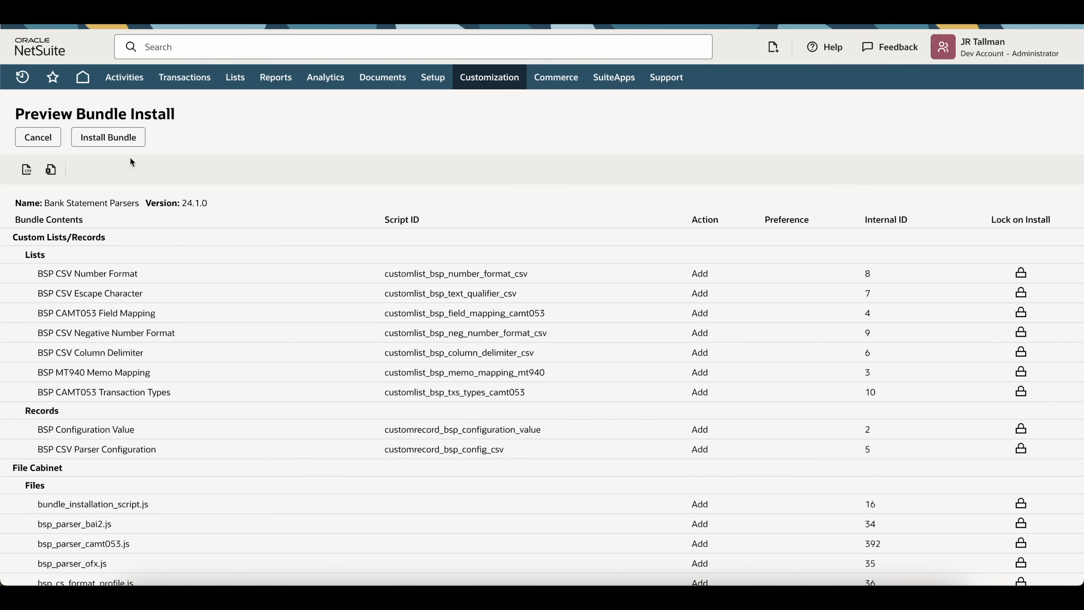
click(117, 145)
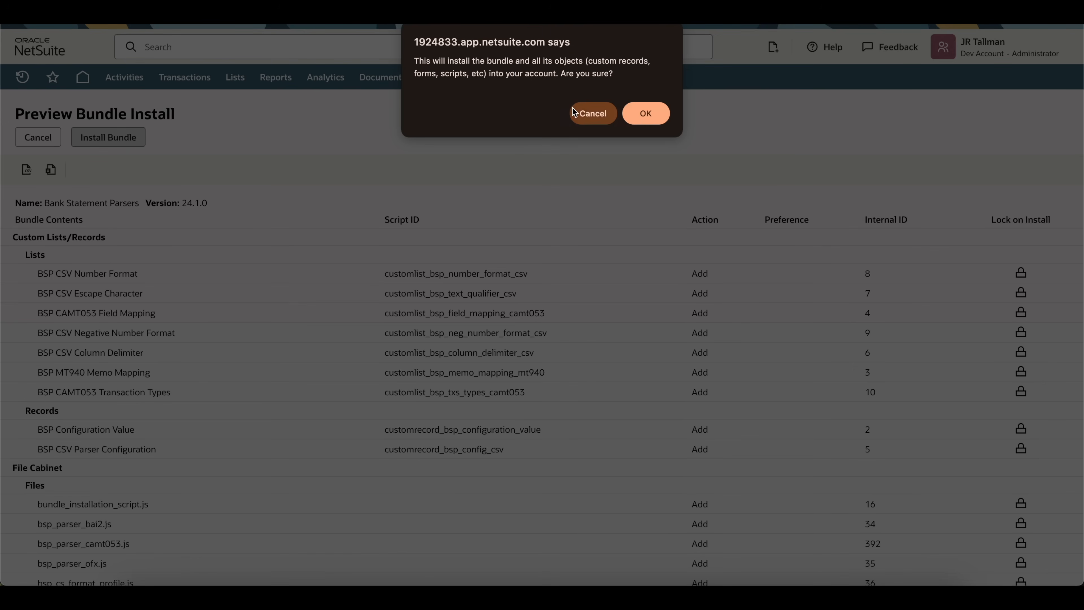
click(639, 115)
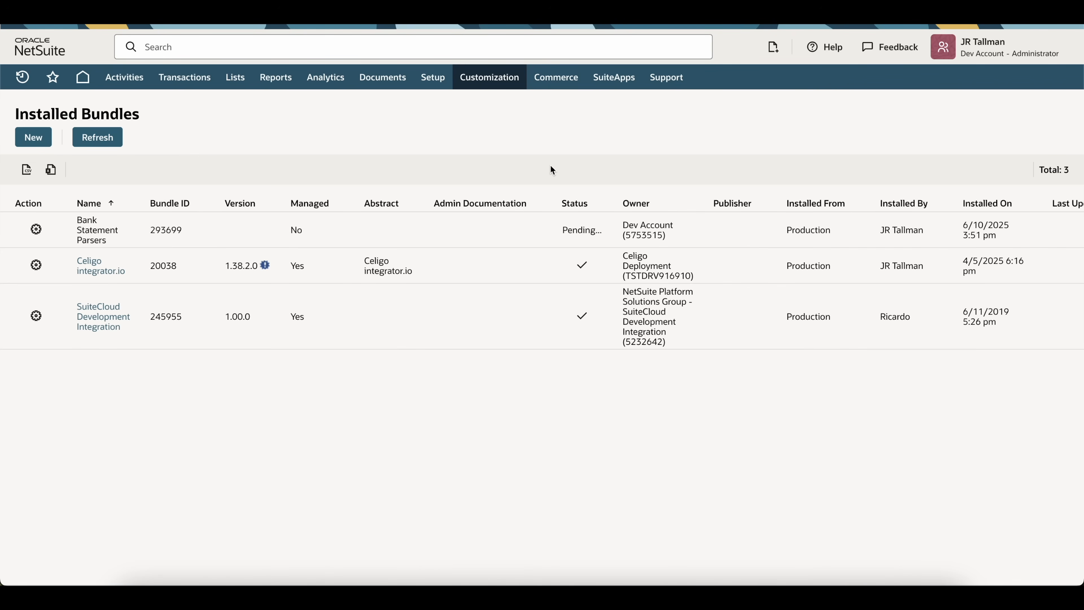
Step: Refresh the Installed Bundles list until Bank Statement Parsers 24.1.0 changes from Pending to installed
mouse_move(508, 79)
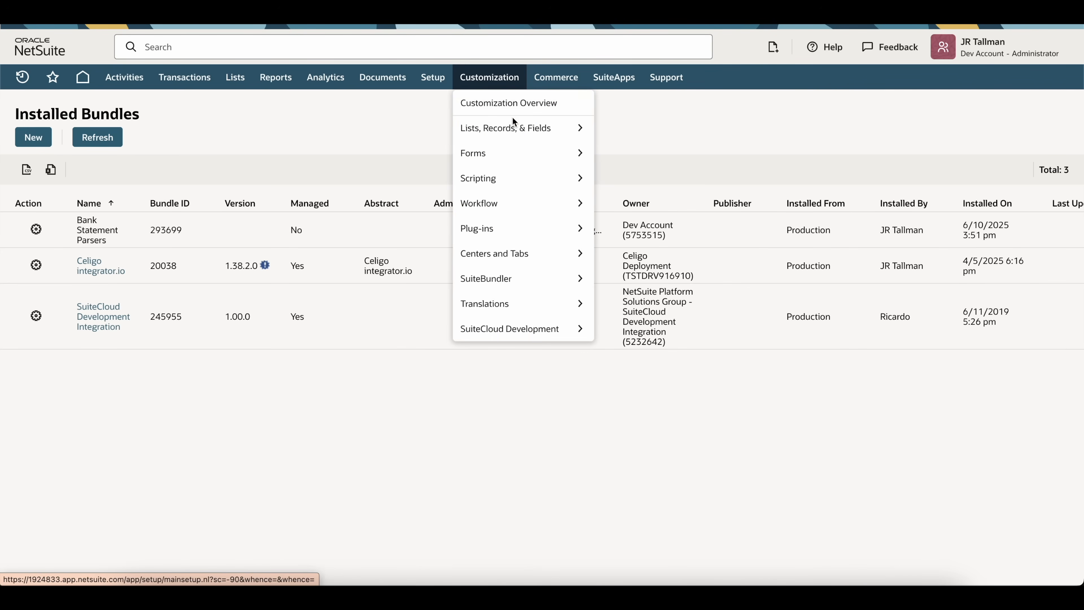
mouse_move(513, 278)
mouse_move(670, 282)
mouse_move(701, 305)
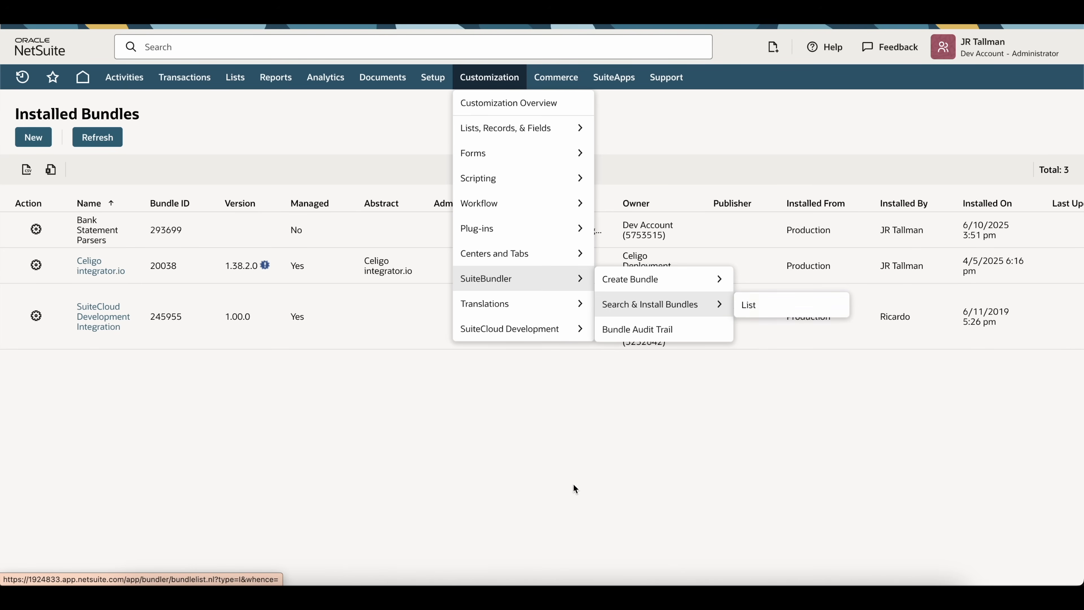
drag(561, 230, 602, 230)
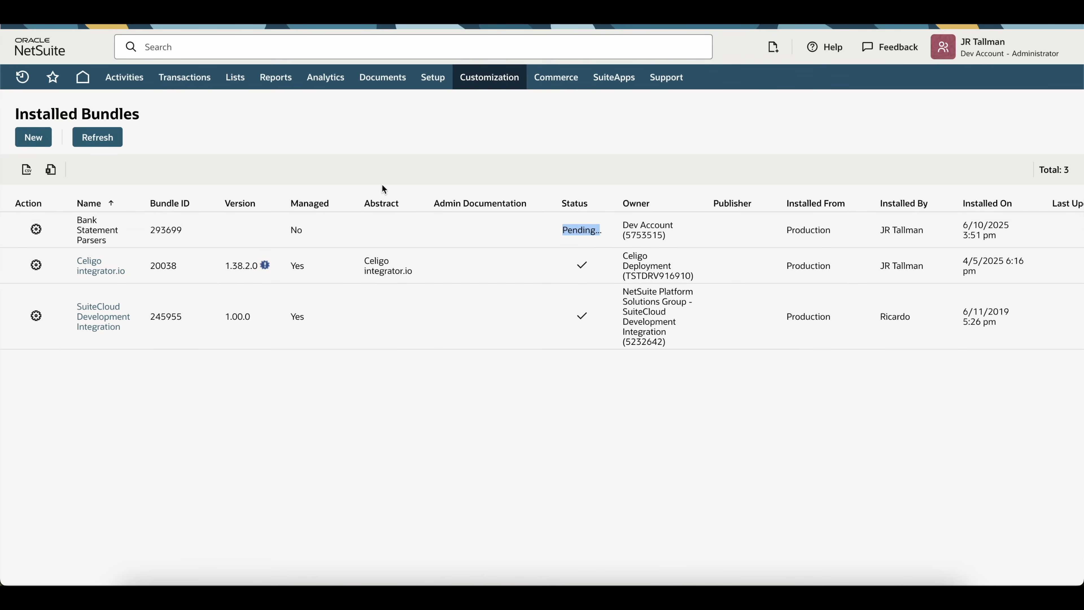
click(108, 145)
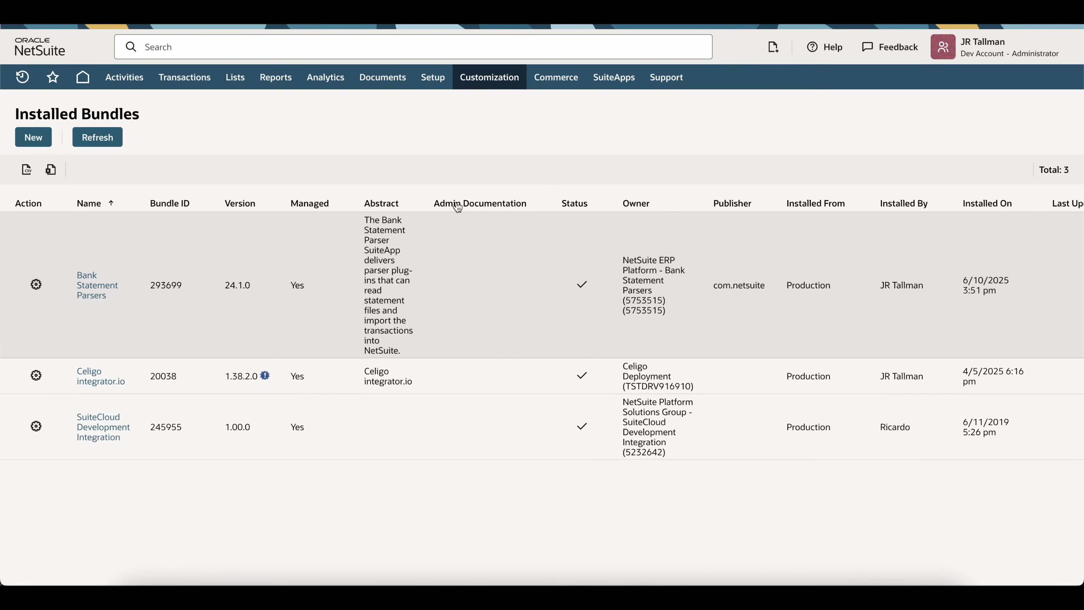
Step: Go to the list of financial institutions
mouse_move(435, 86)
mouse_move(452, 153)
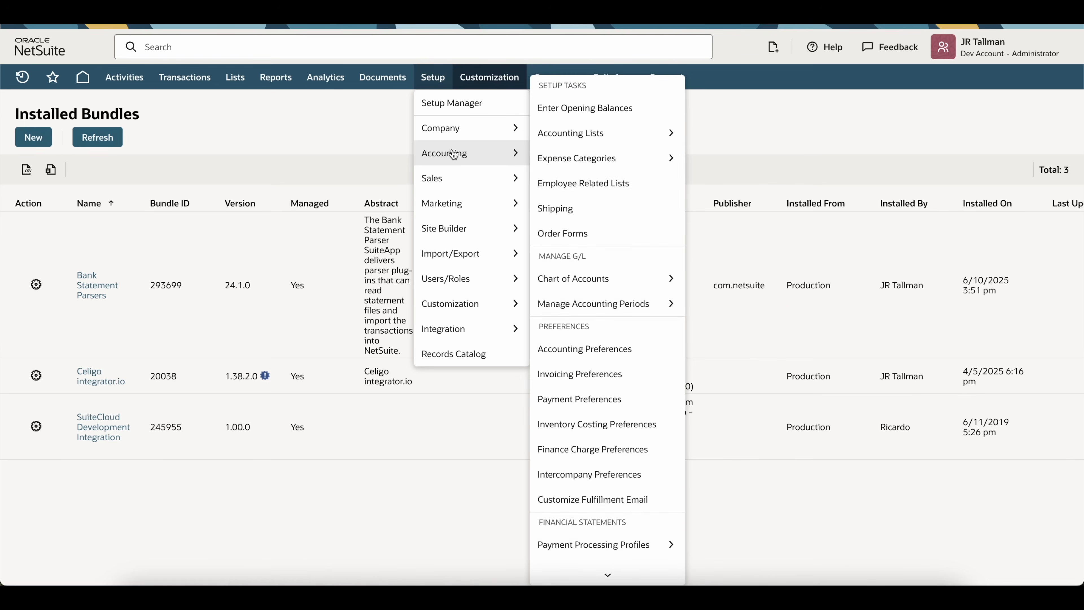
scroll(605, 252, down, 3)
mouse_move(608, 420)
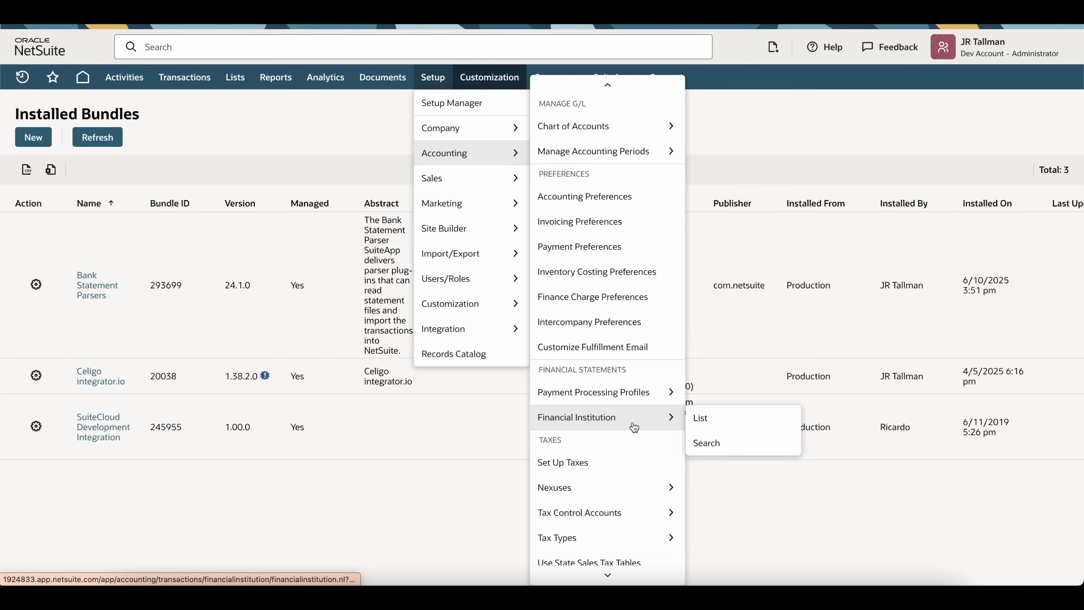
click(707, 420)
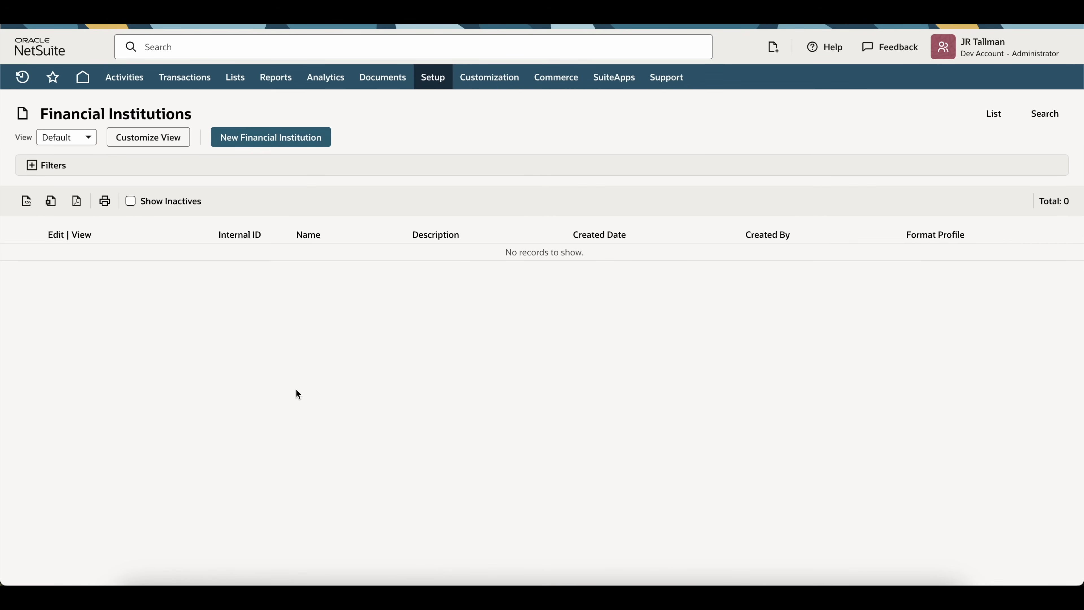
Step: Create and save a financial institution named HSBC and view its empty format profile configurations
click(247, 146)
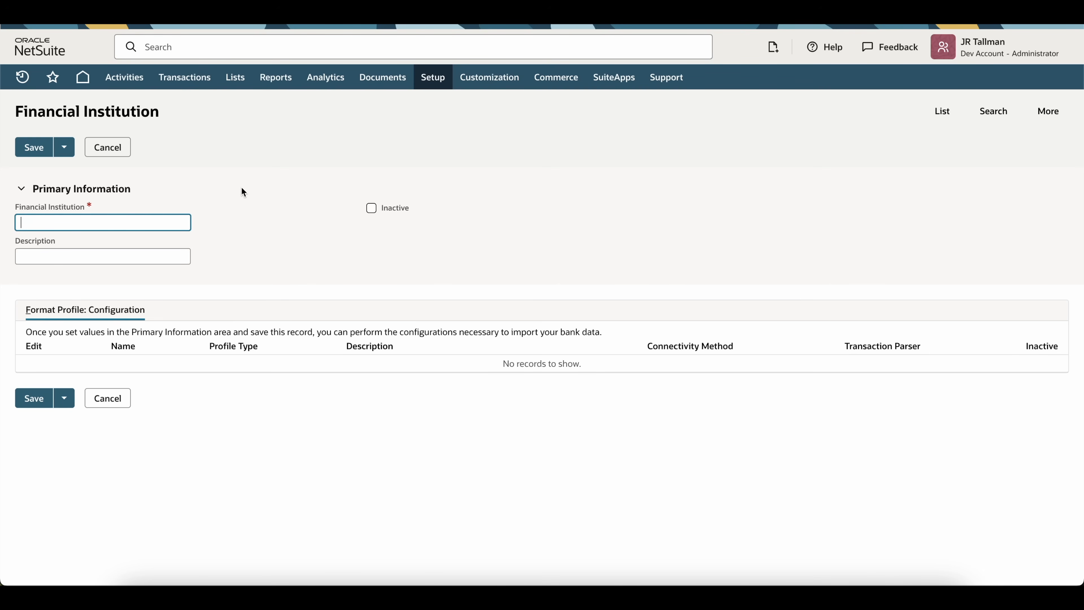
text(HSBC)
key(Tab)
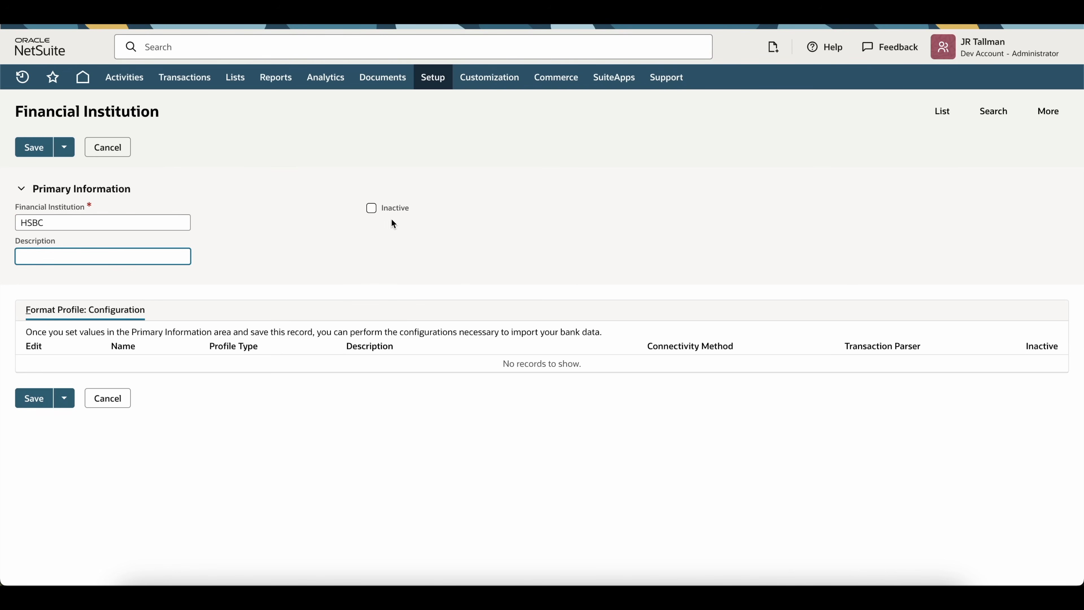
click(374, 227)
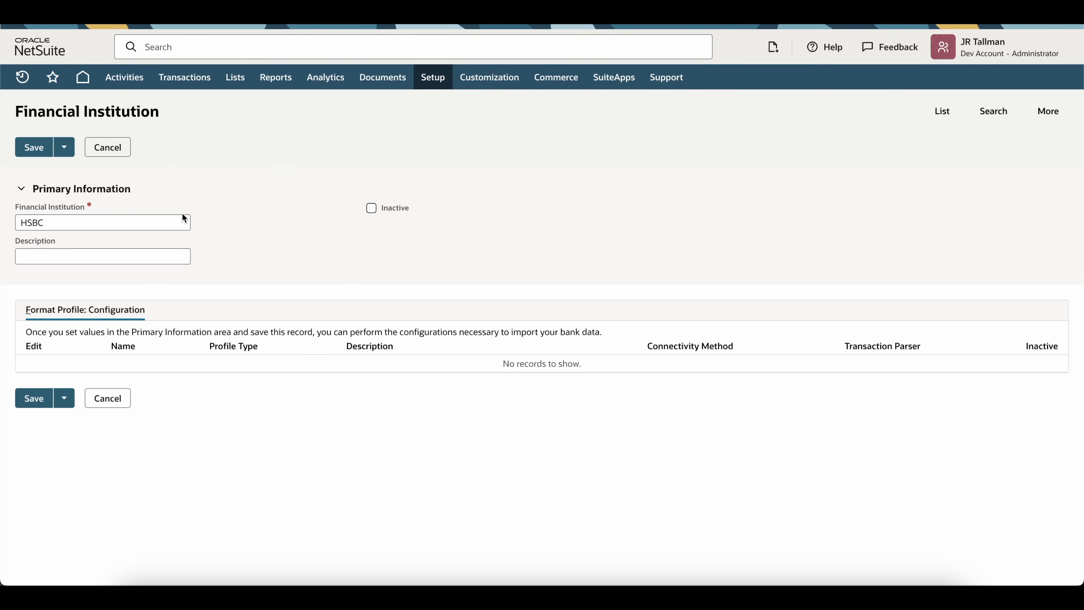
click(31, 148)
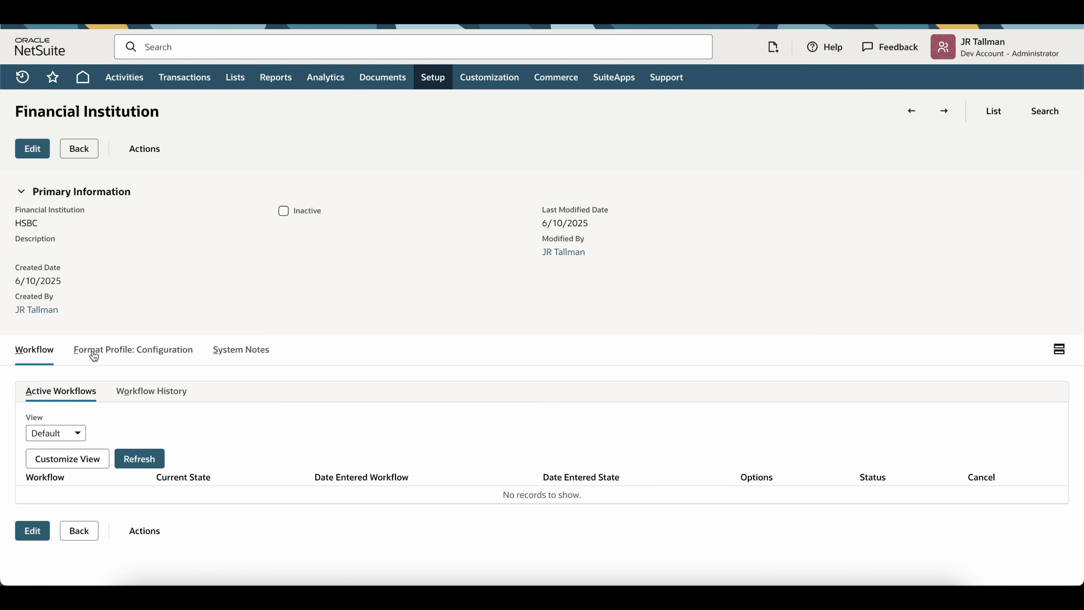
click(110, 358)
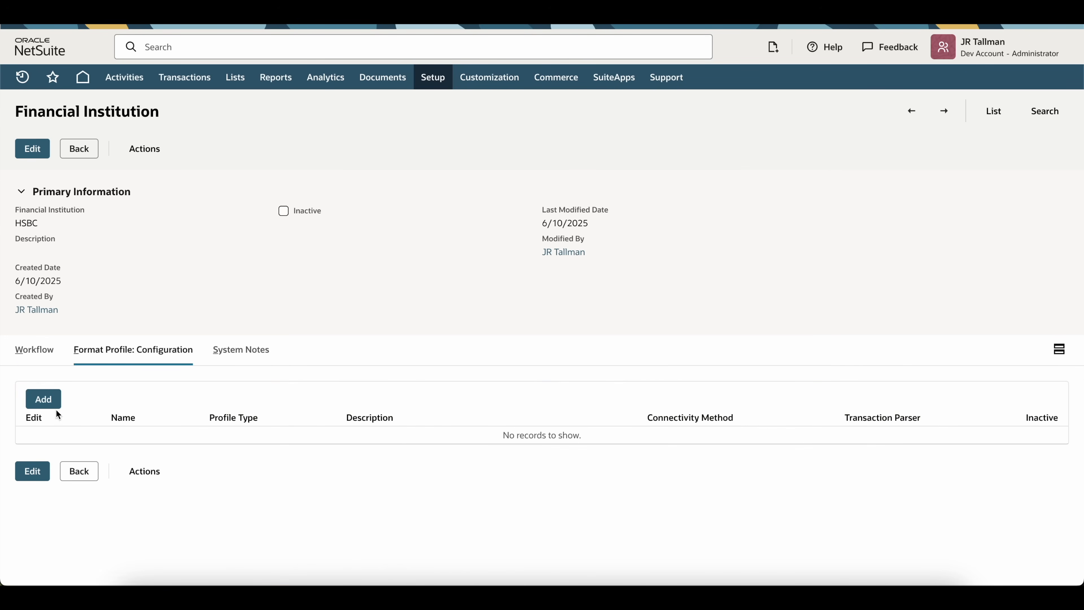
Step: Add a format profile named HSBC with profile type Bank Reconciliation
click(43, 399)
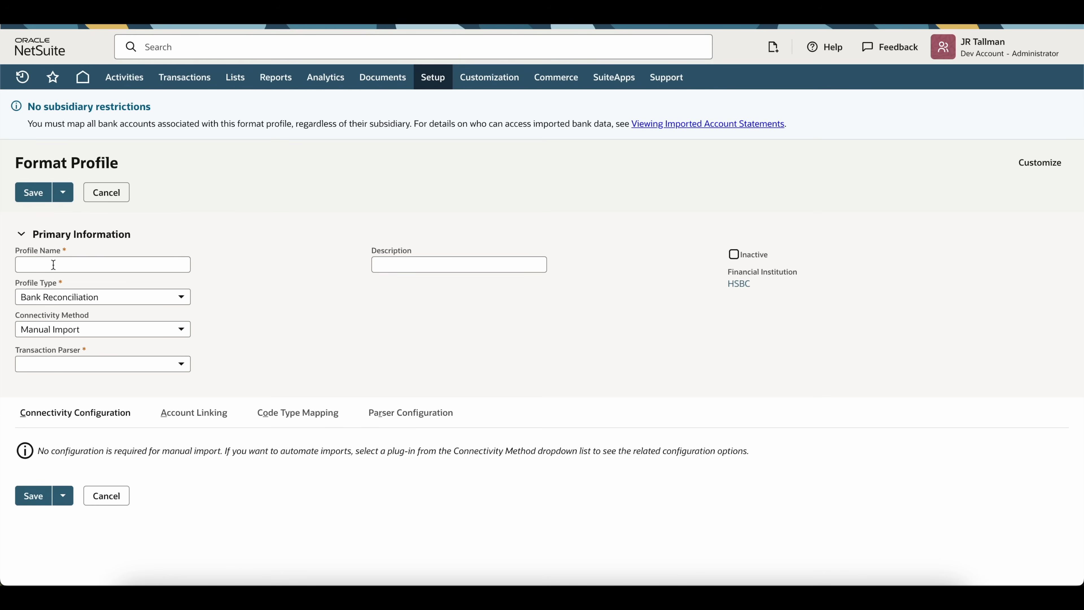
click(68, 268)
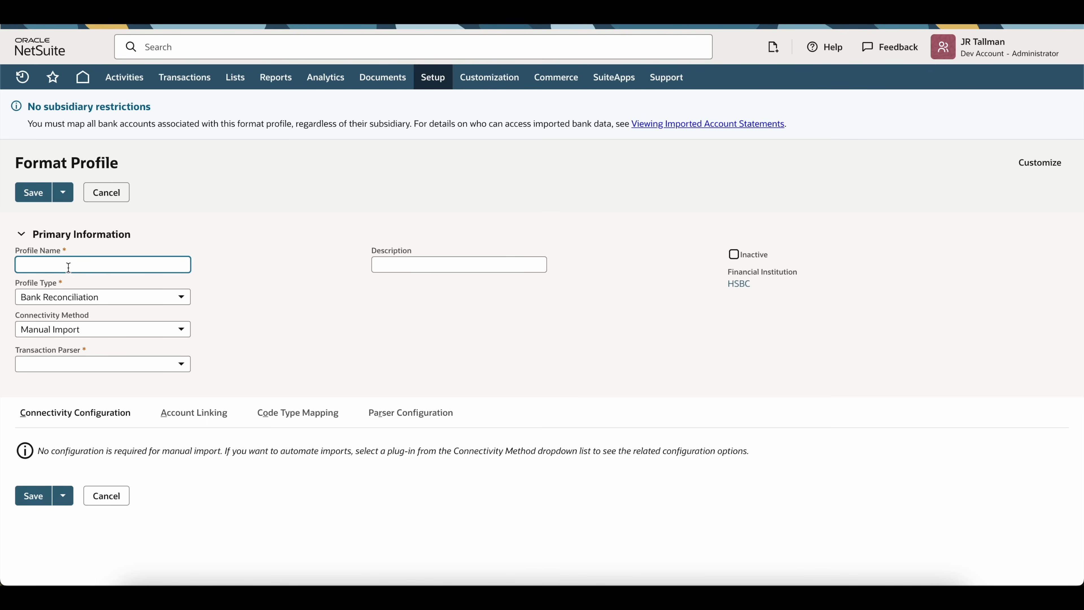
text(HSBC)
key(Tab)
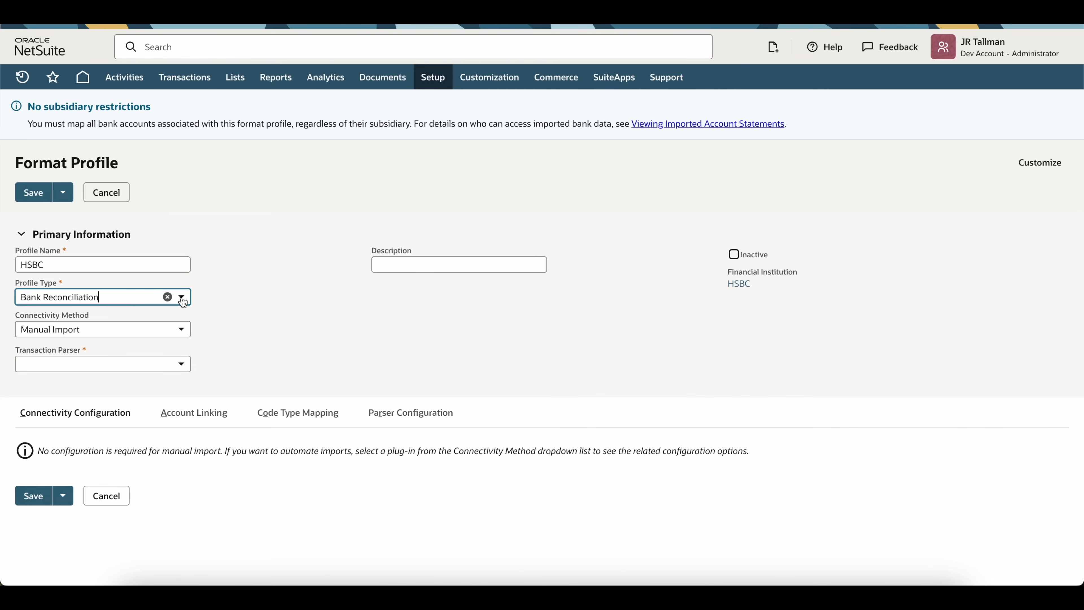
click(182, 300)
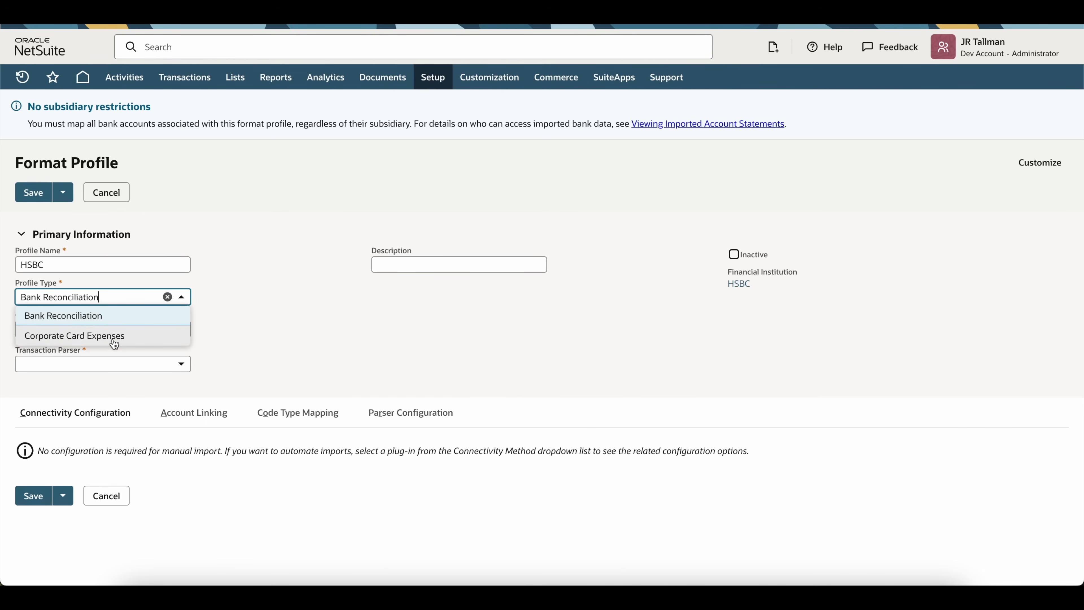
click(111, 318)
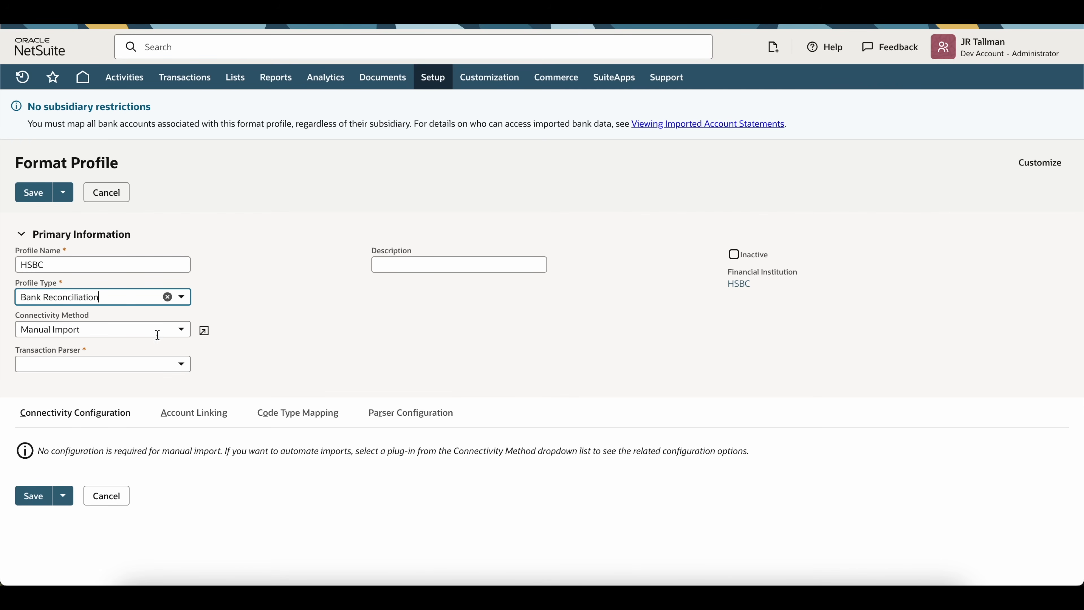
Step: Set Connectivity Method to SFTP Connectivity and Transaction Parser to BAI2 Plugin Implementation
click(175, 334)
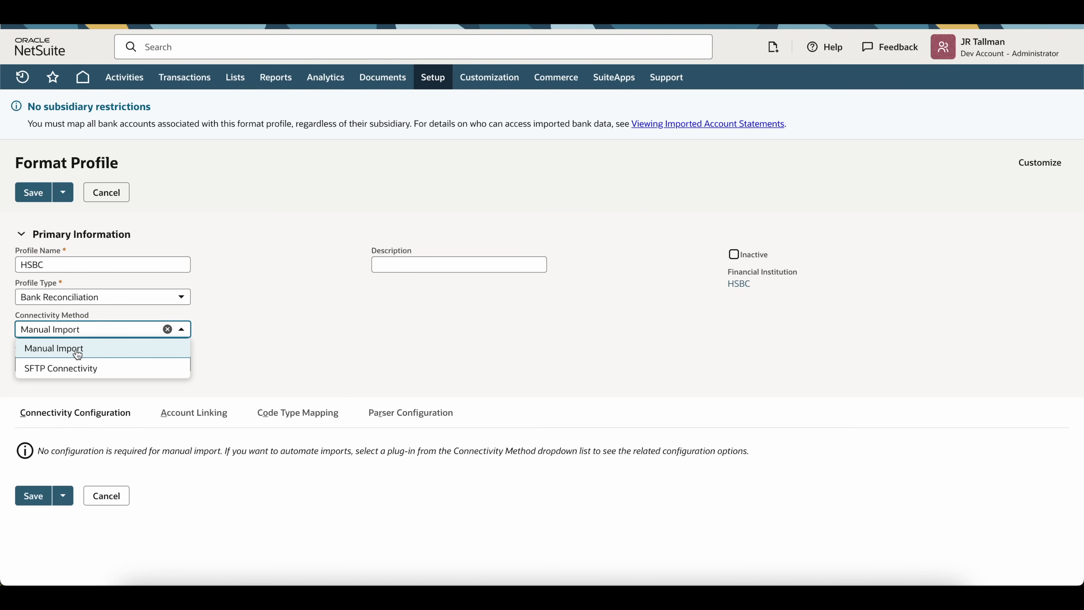
click(253, 308)
click(71, 329)
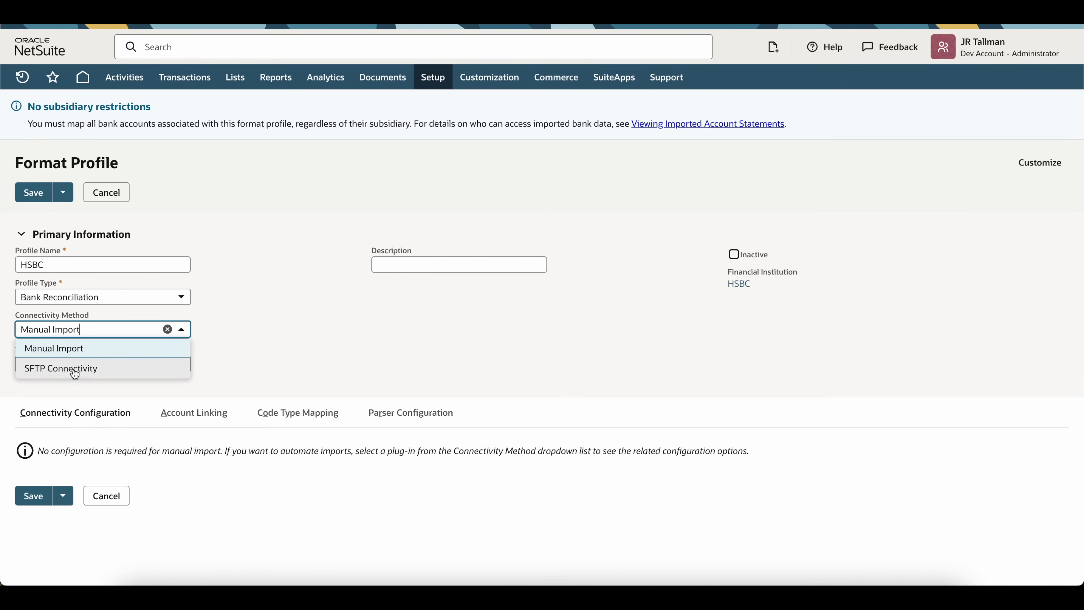
click(72, 368)
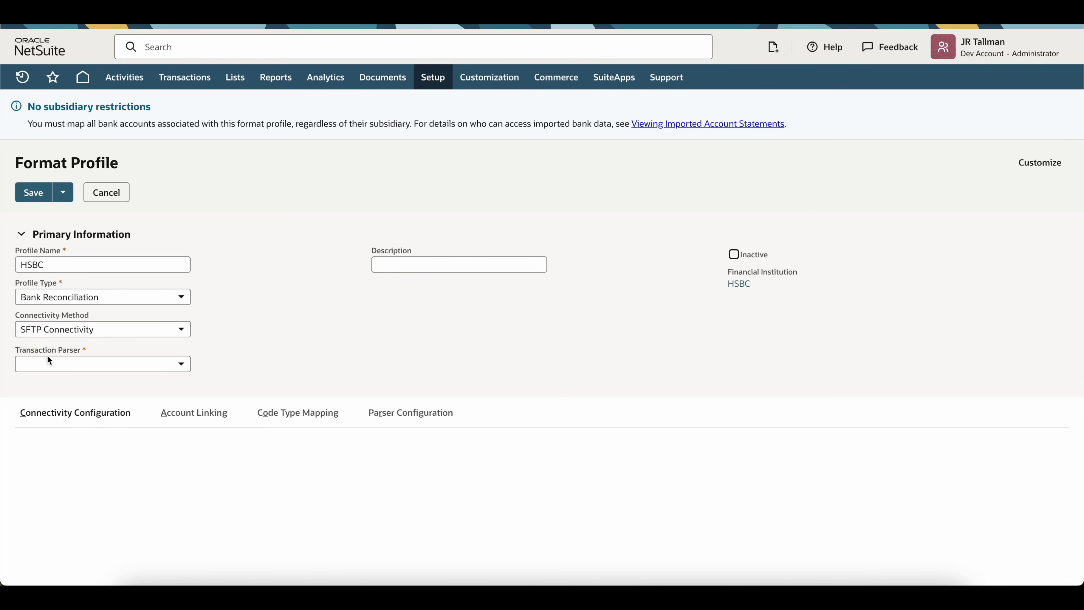
click(112, 361)
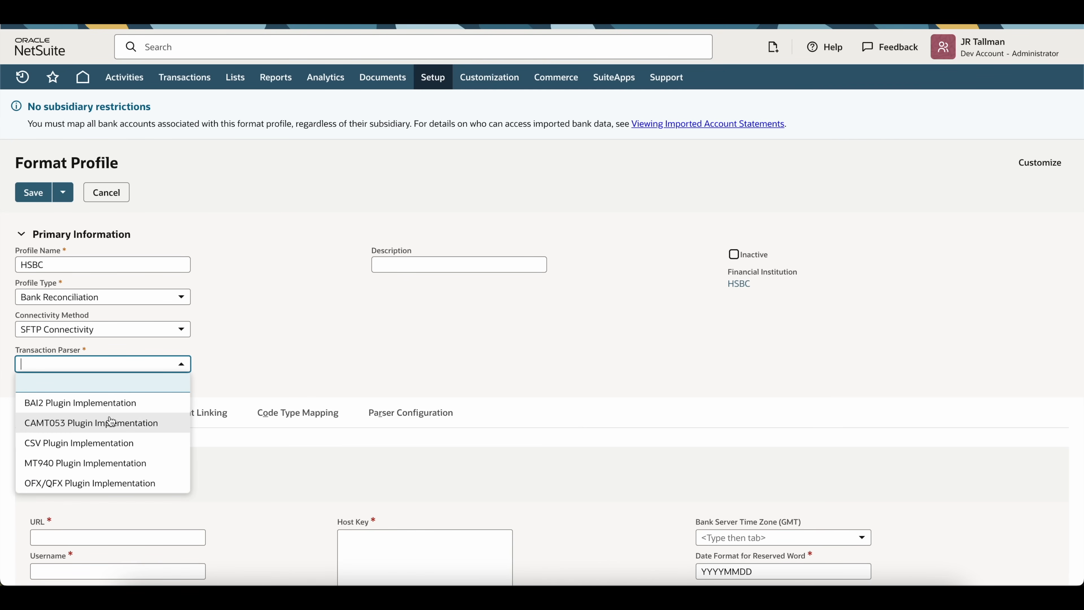
click(139, 367)
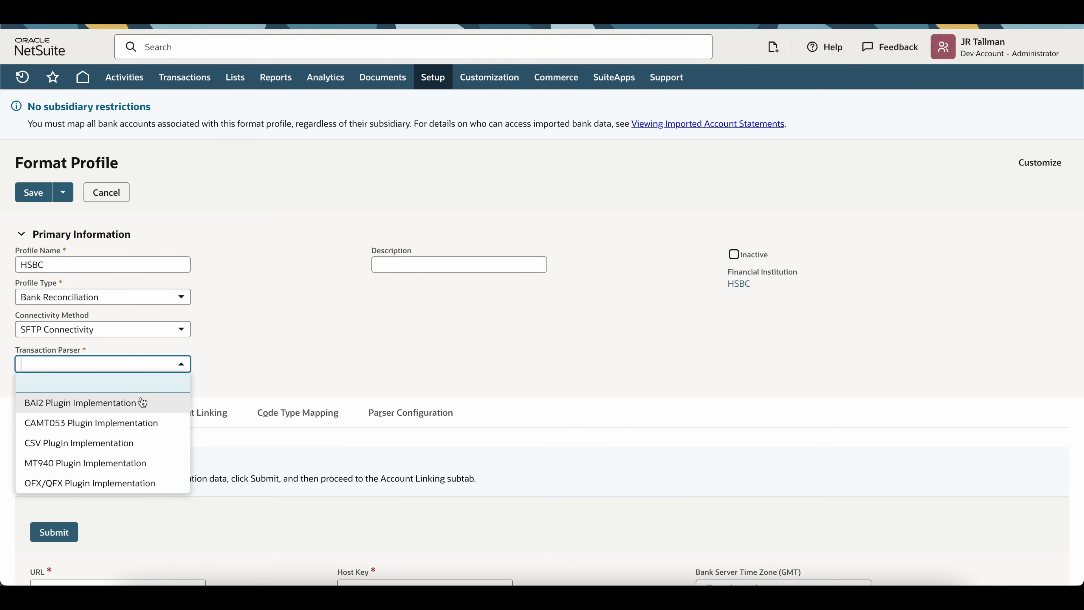
click(122, 405)
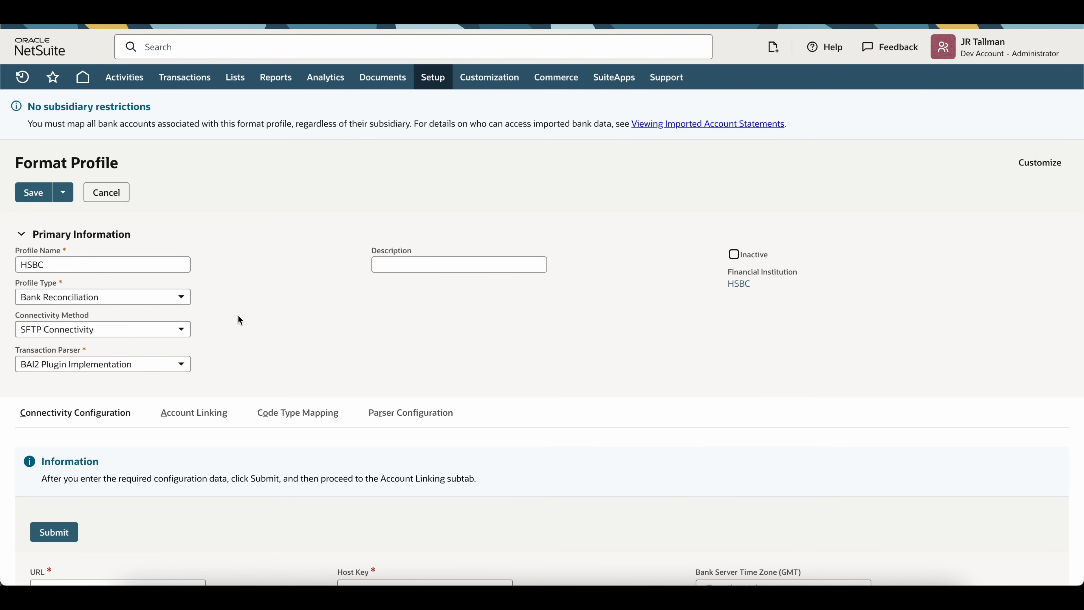
scroll(238, 318, down, 5)
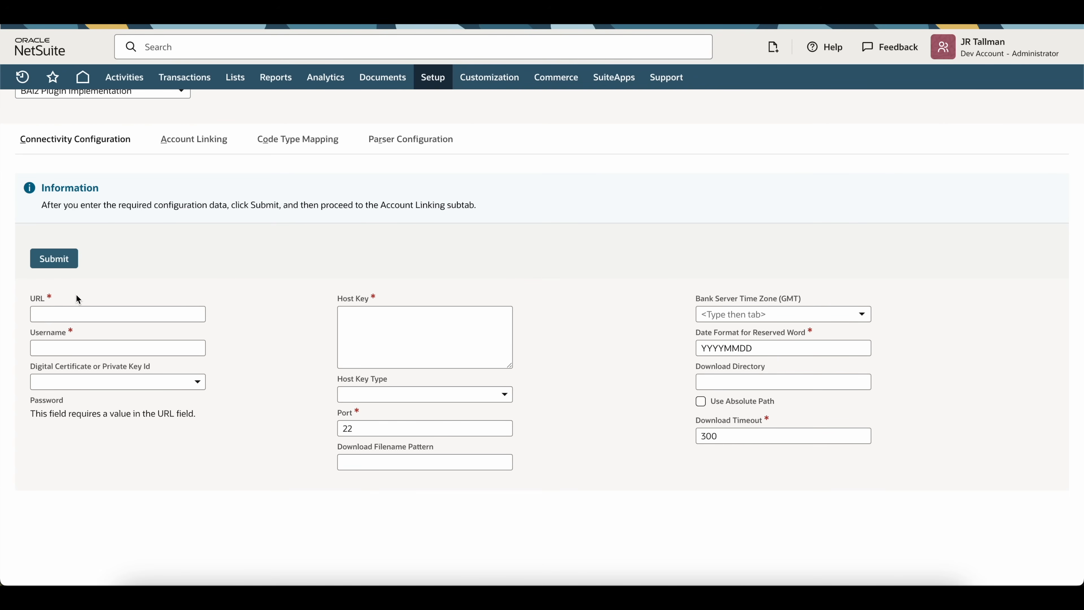
Step: Enter SFTP URL transfer.xyz.com and the login username, leaving Digital Certificate empty
click(58, 311)
text(transfer.)
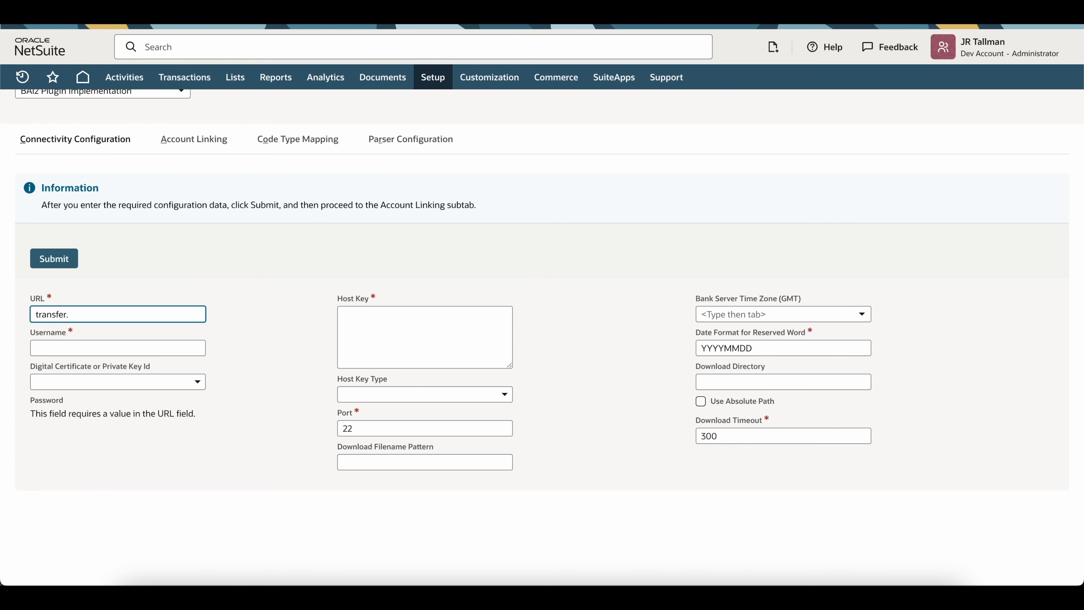
text(xyz.com)
click(220, 345)
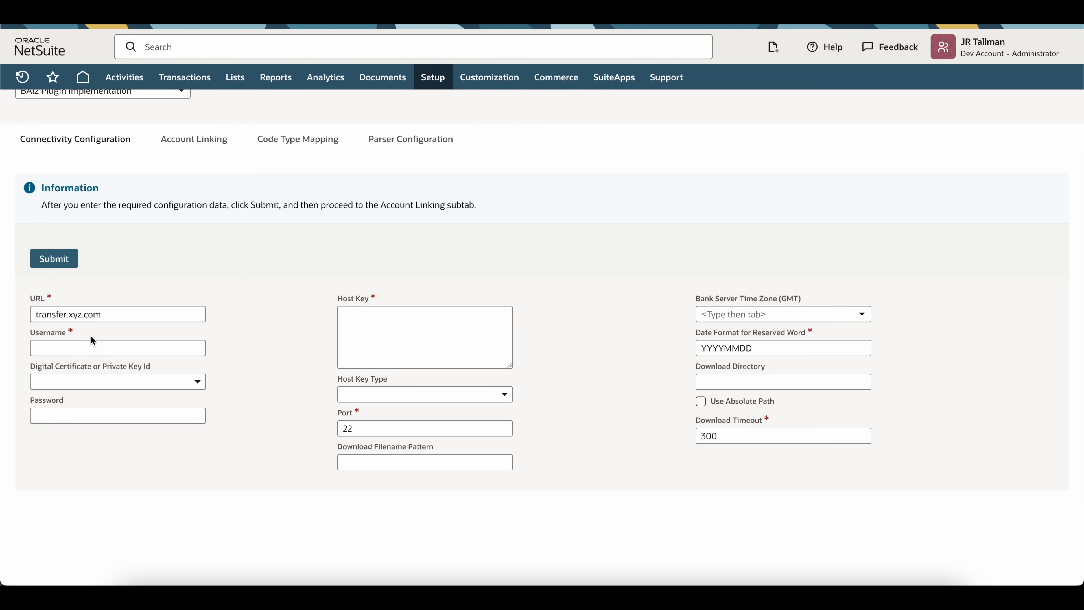
click(92, 346)
text(hsbcxyz)
key(Tab)
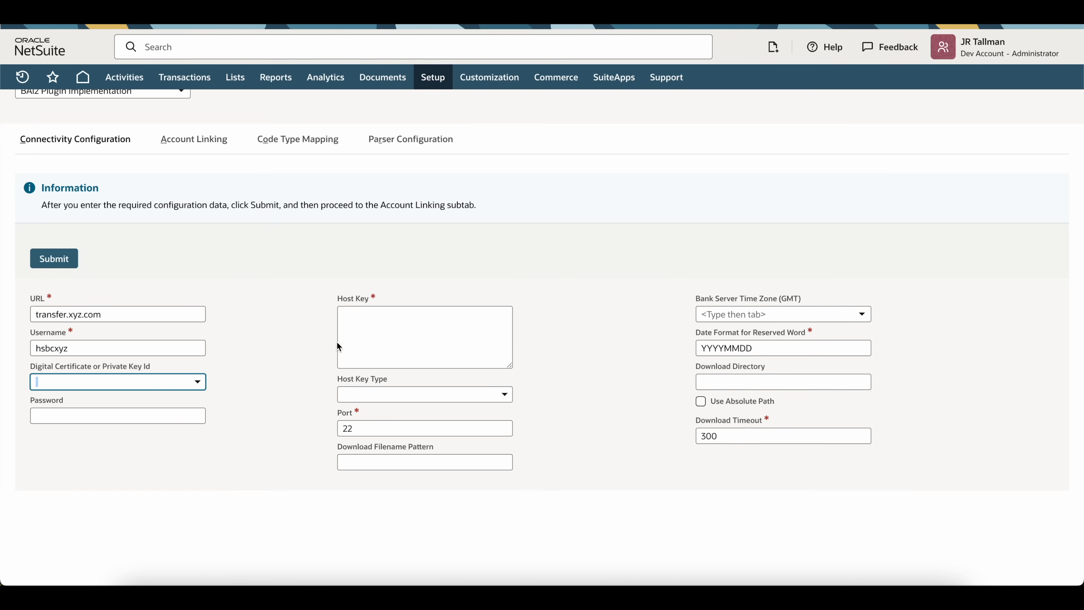
click(277, 339)
click(186, 377)
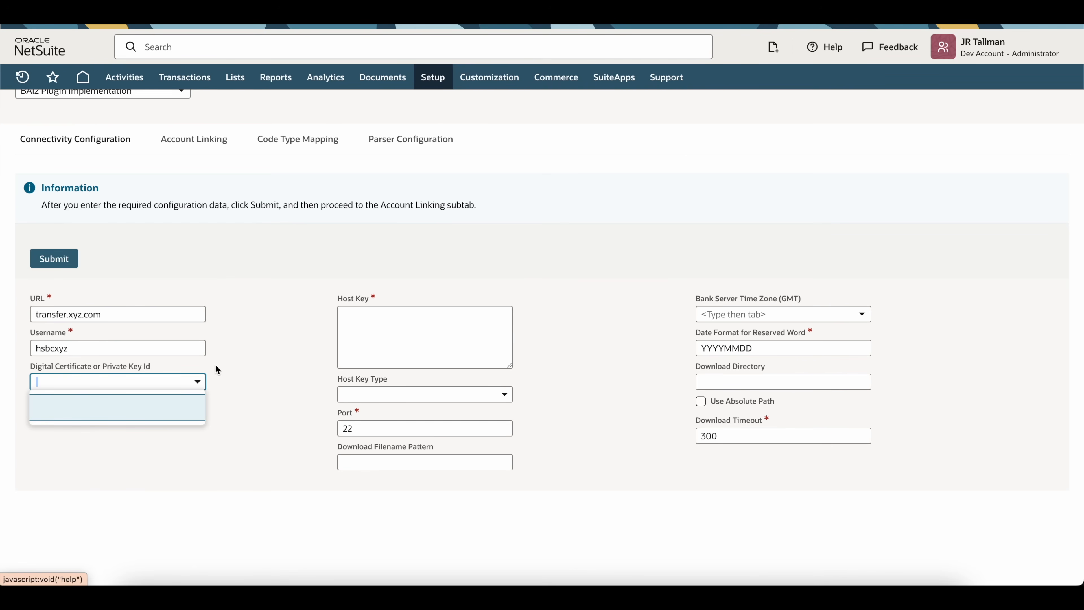
click(193, 368)
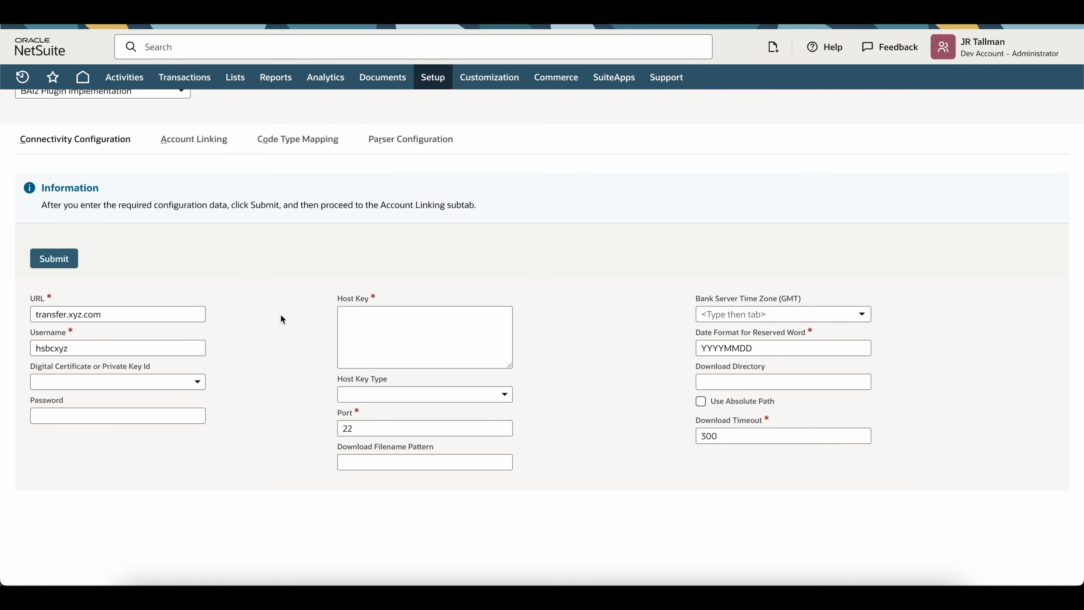
mouse_move(436, 87)
mouse_move(458, 130)
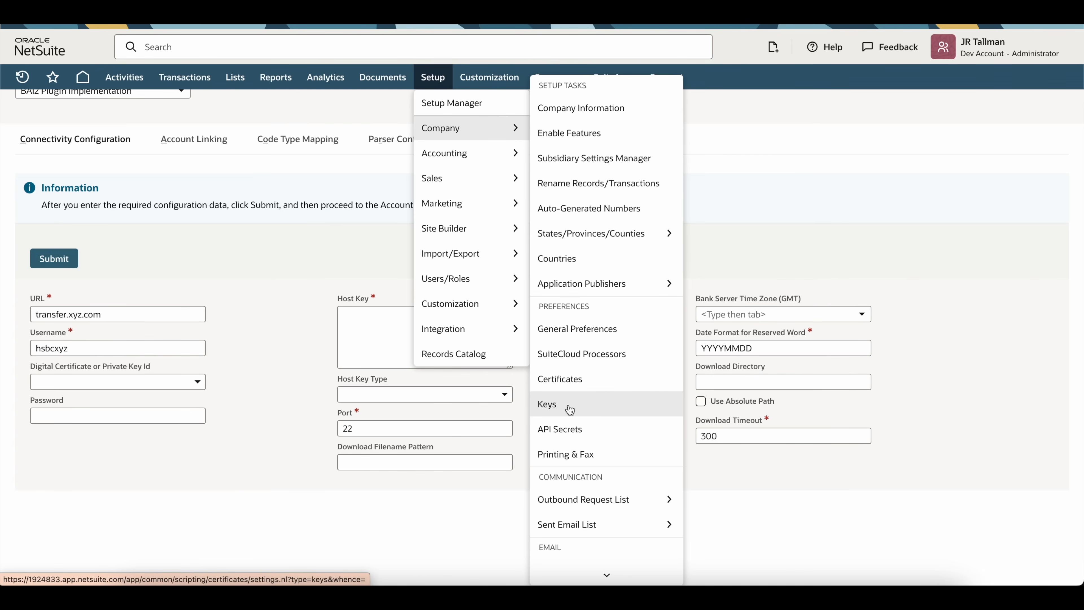
click(197, 381)
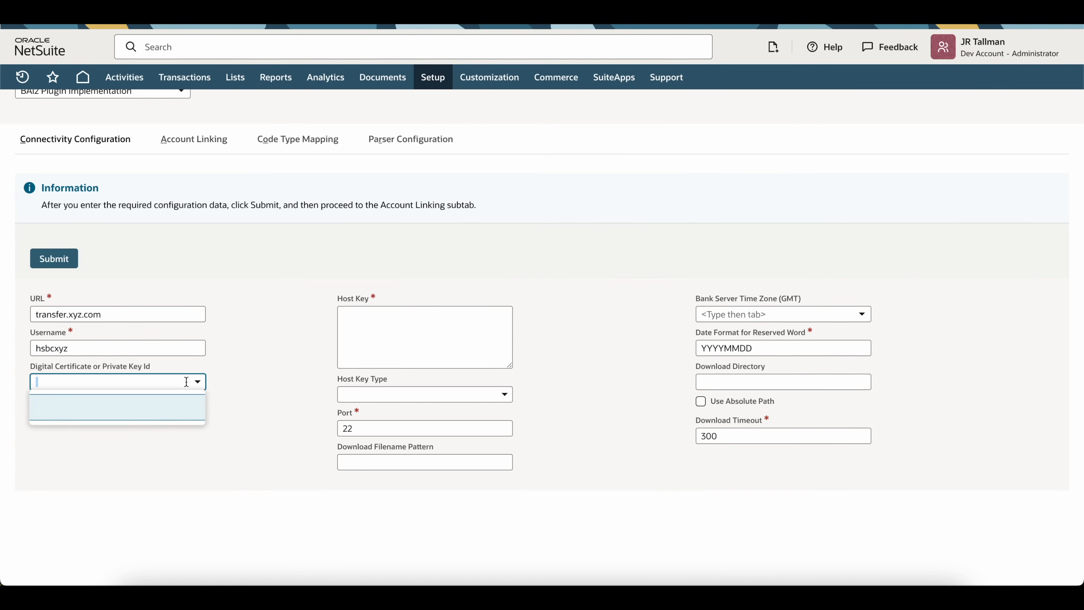
click(155, 406)
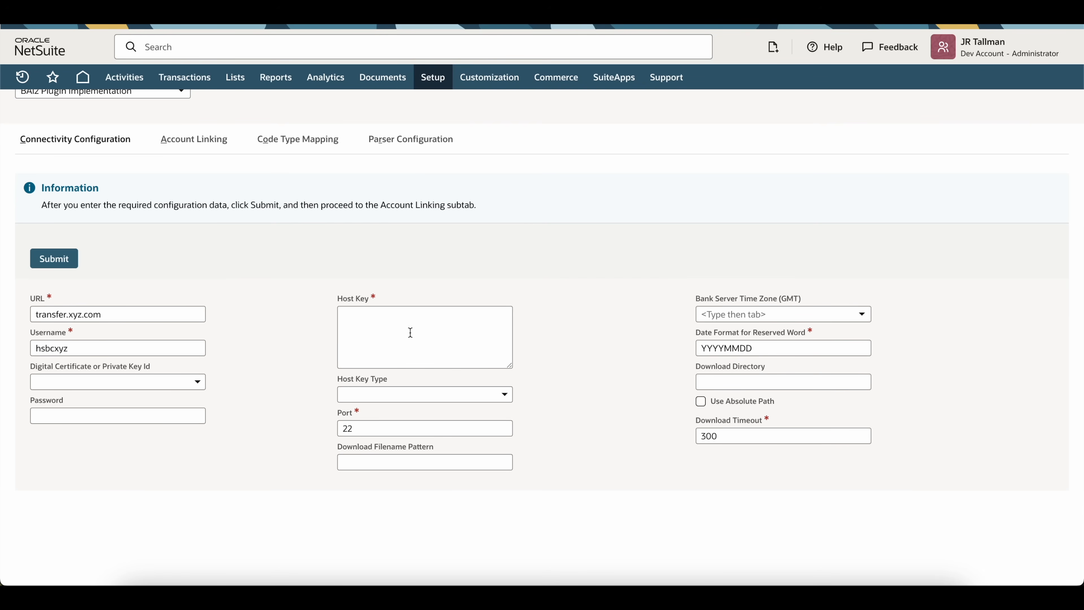
Step: Enter an ssh-rsa server host key and set Host Key Type to RSA
click(408, 340)
text(ss)
text(-rsa )
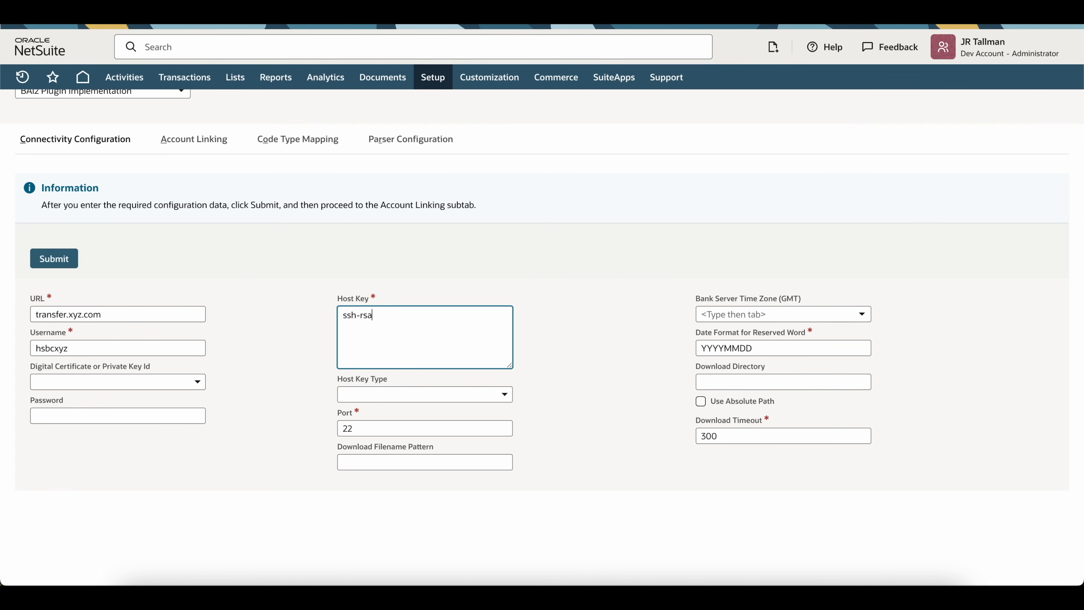
text(dalkdfjsakldfj)
drag(367, 327, 395, 391)
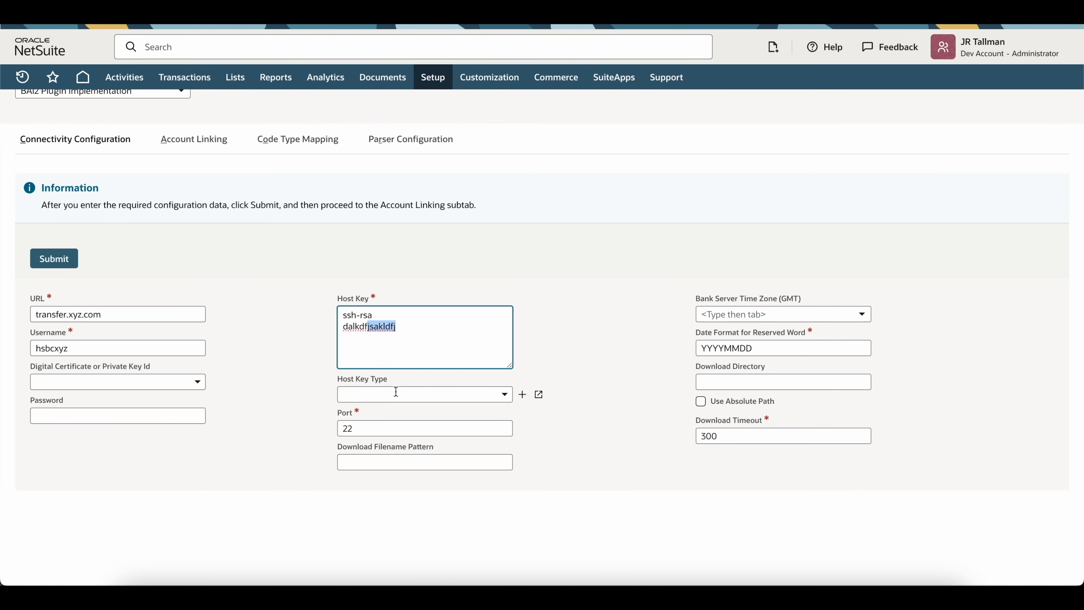
click(395, 391)
click(395, 467)
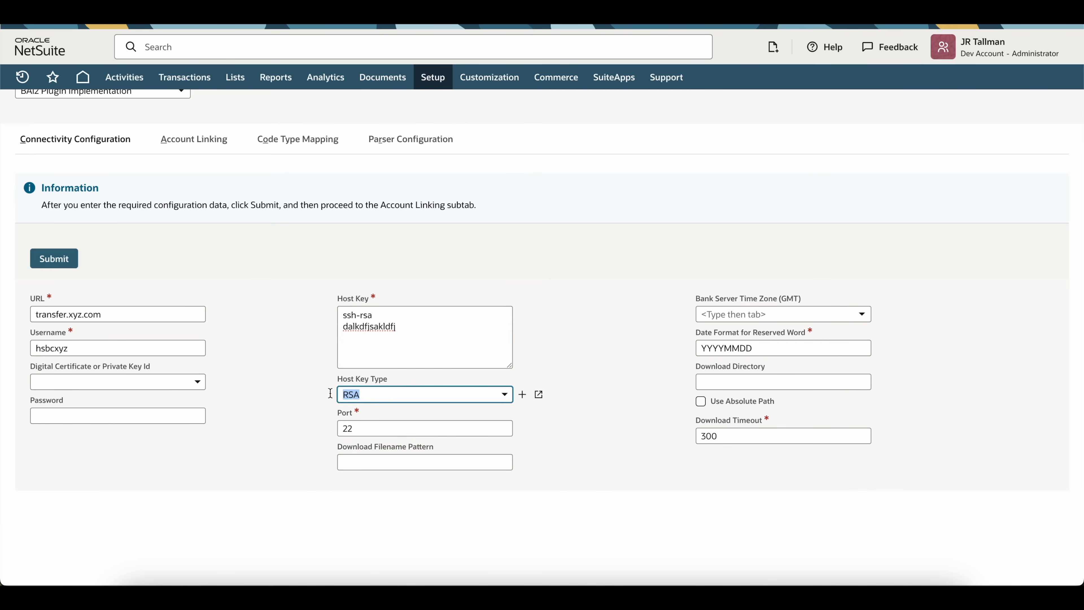
click(439, 393)
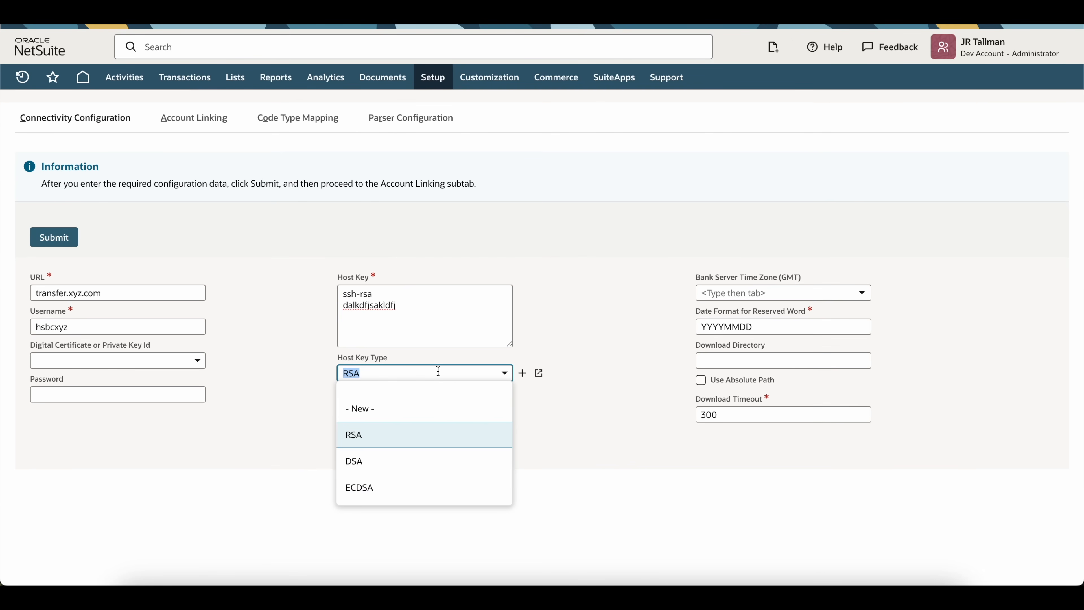
click(548, 357)
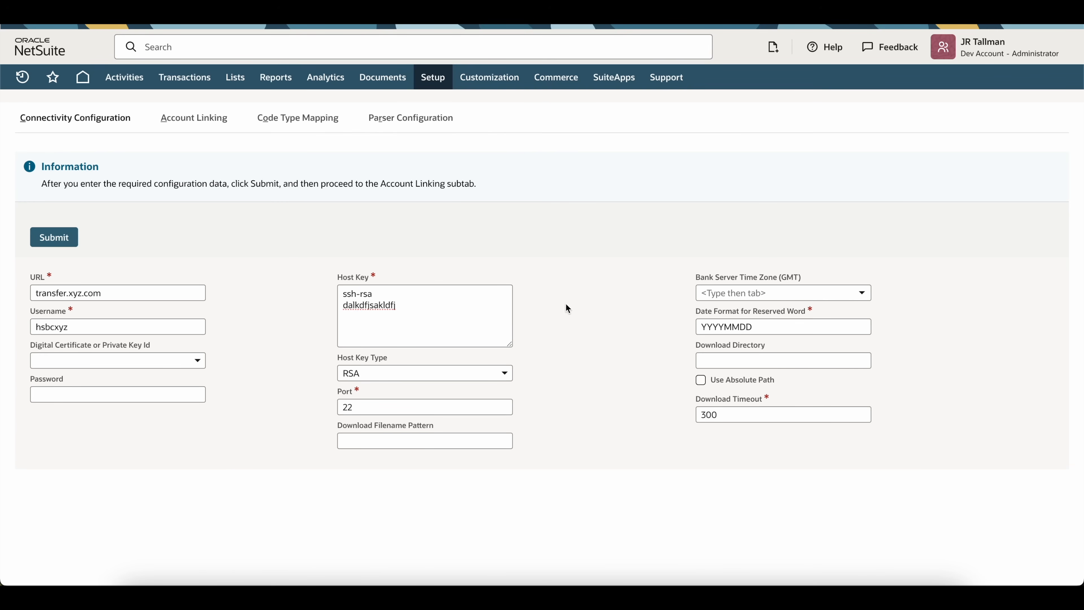
scroll(123, 209, up, 5)
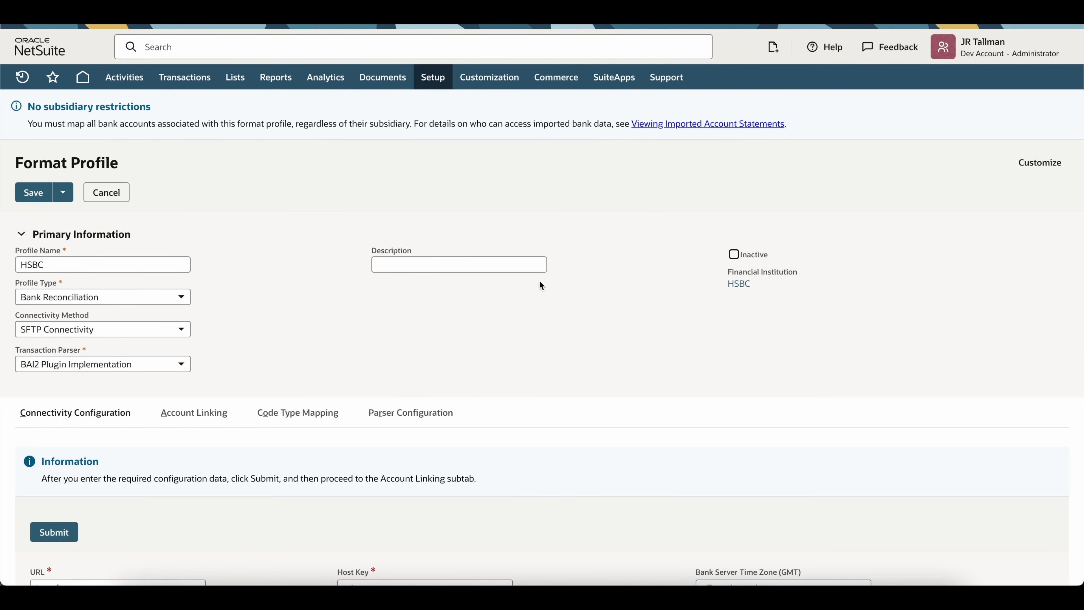
scroll(512, 320, down, 5)
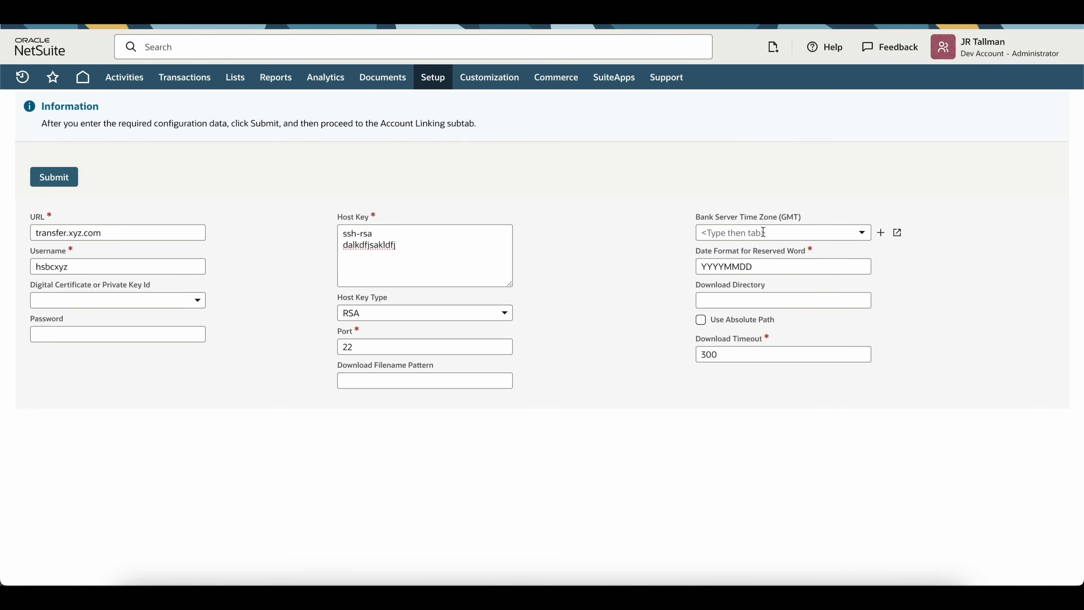
click(763, 232)
click(646, 246)
click(700, 320)
Step: Type netsuite/hsbc/bai2 as Download Directory, then delete it, leaving Use Absolute Path unchecked
click(732, 300)
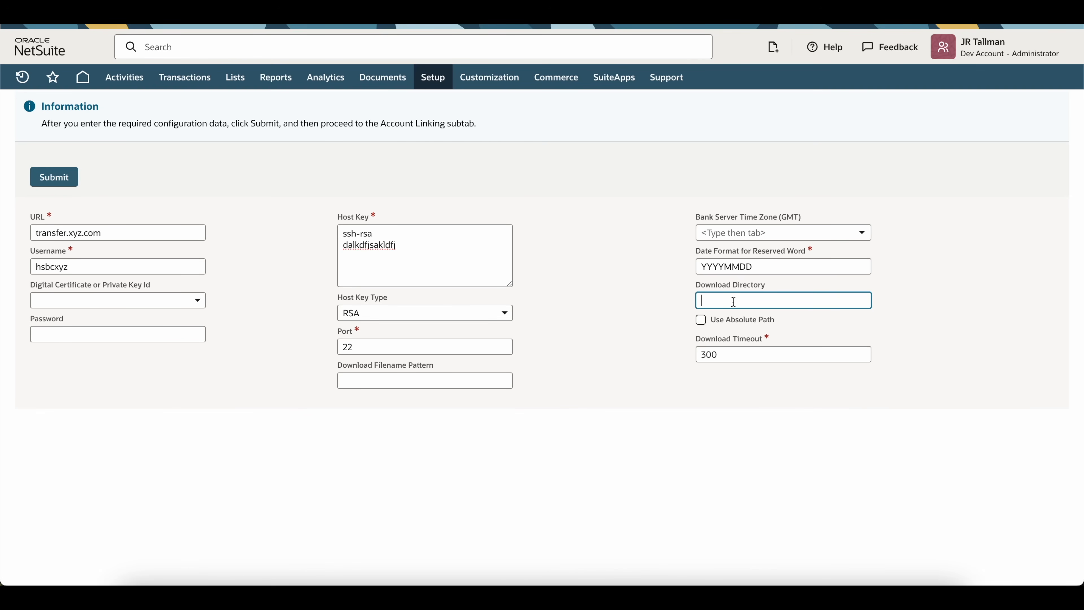
text(netsuite/hsbc/bai2)
drag(793, 298, 621, 300)
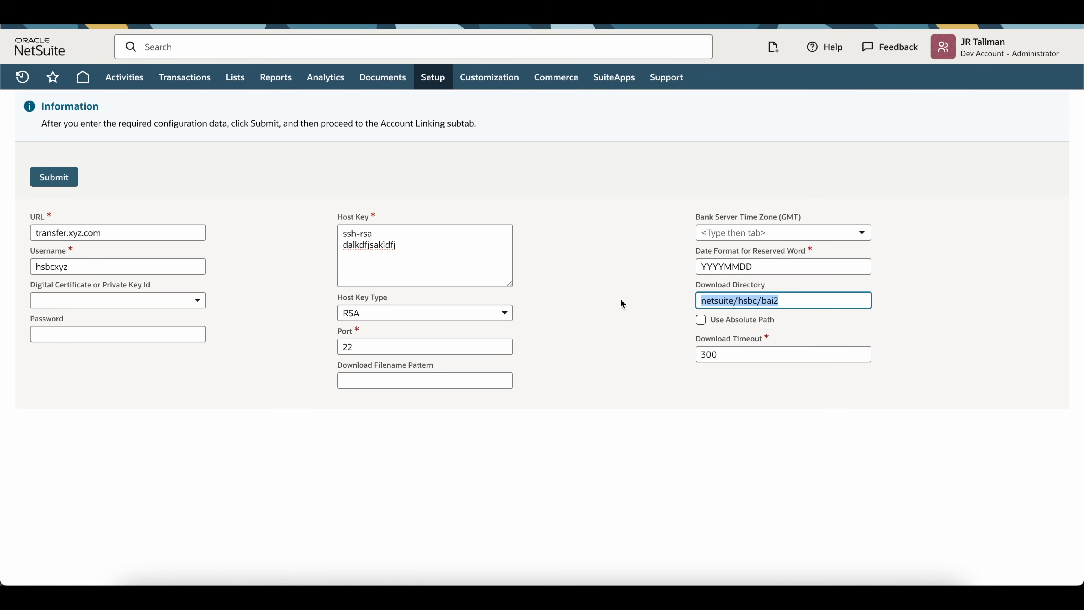
key(BackSpace)
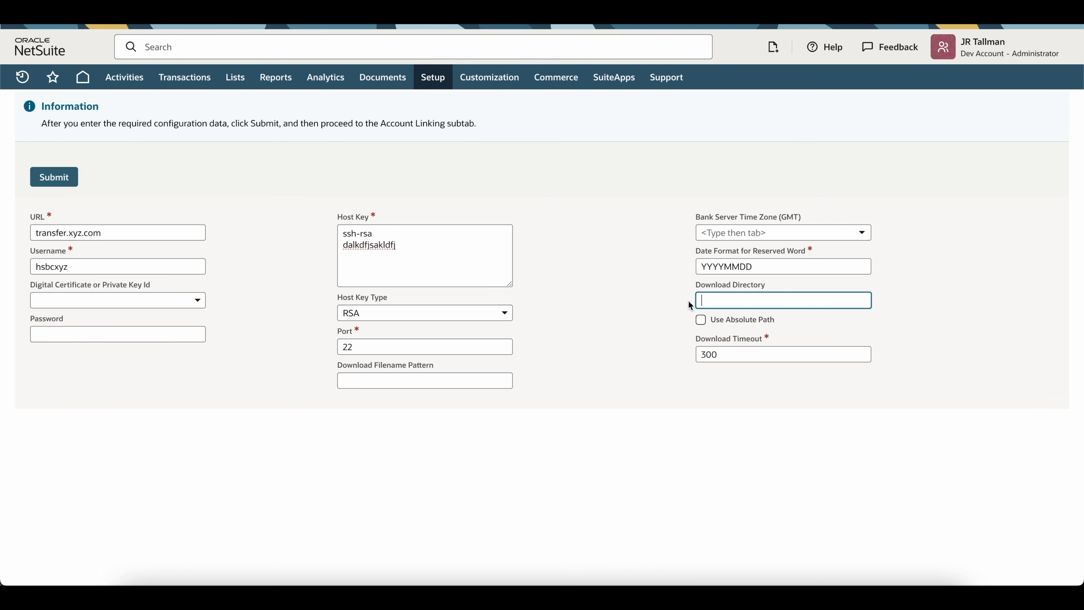
click(700, 321)
click(701, 321)
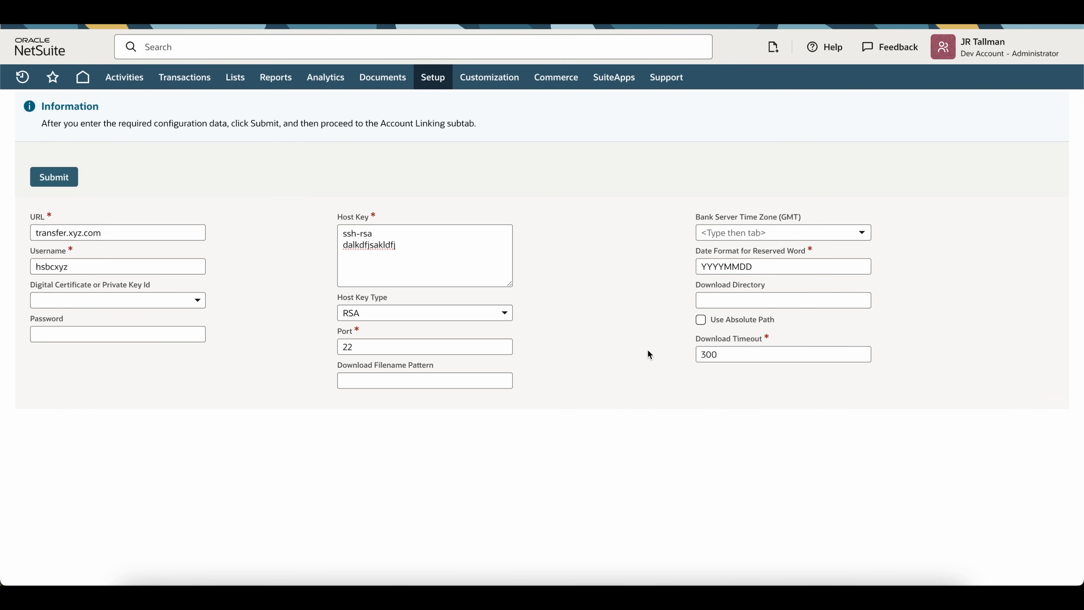
scroll(648, 354, up, 3)
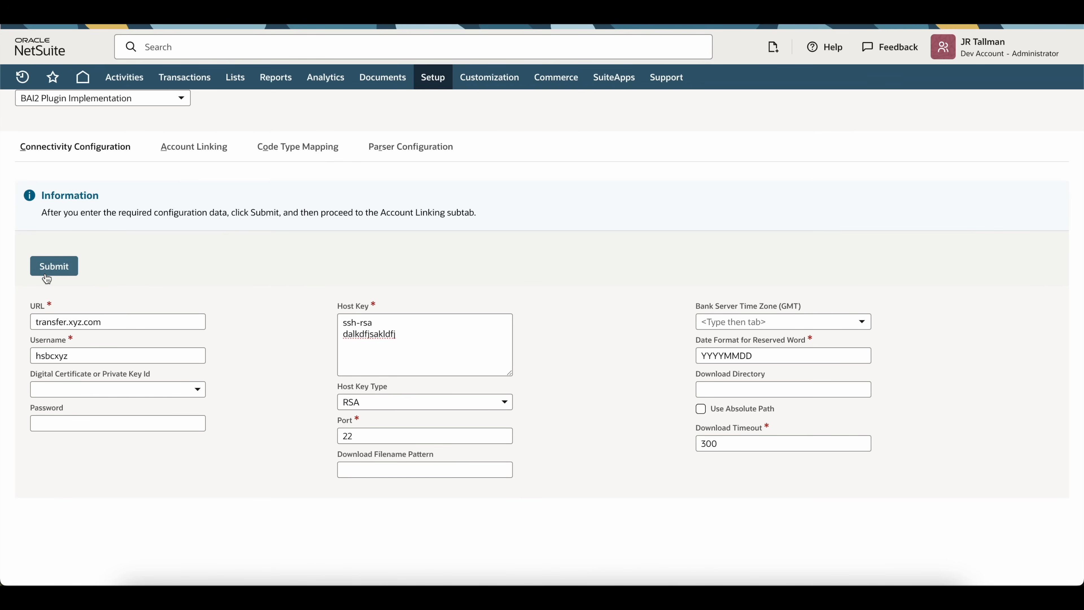
Step: On Account Linking, enter the first bank's unique account ID and link it to GL account 1000 Checking Update
click(195, 149)
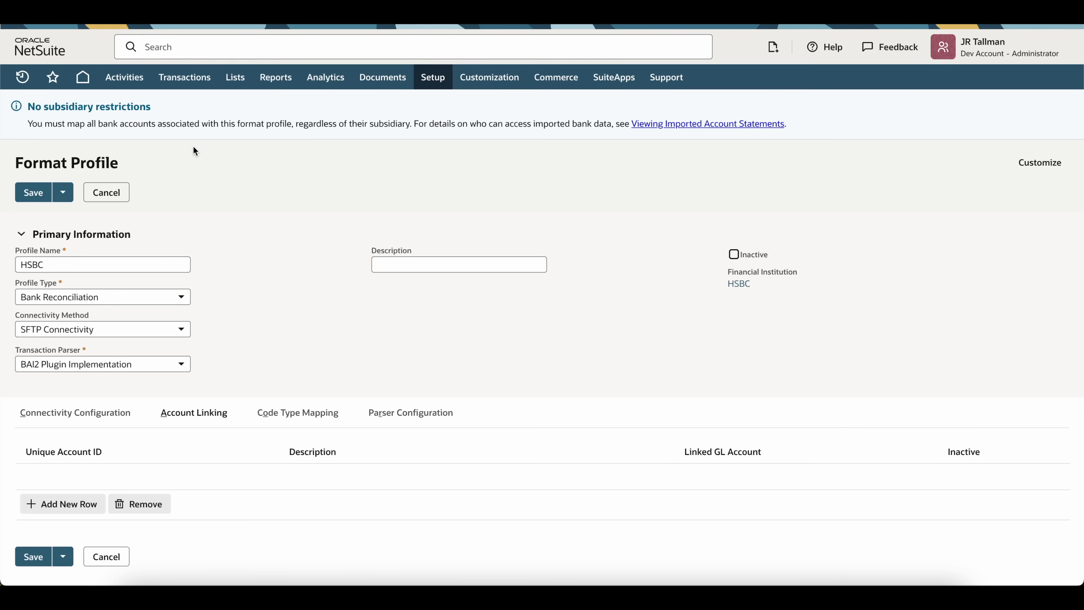
click(143, 486)
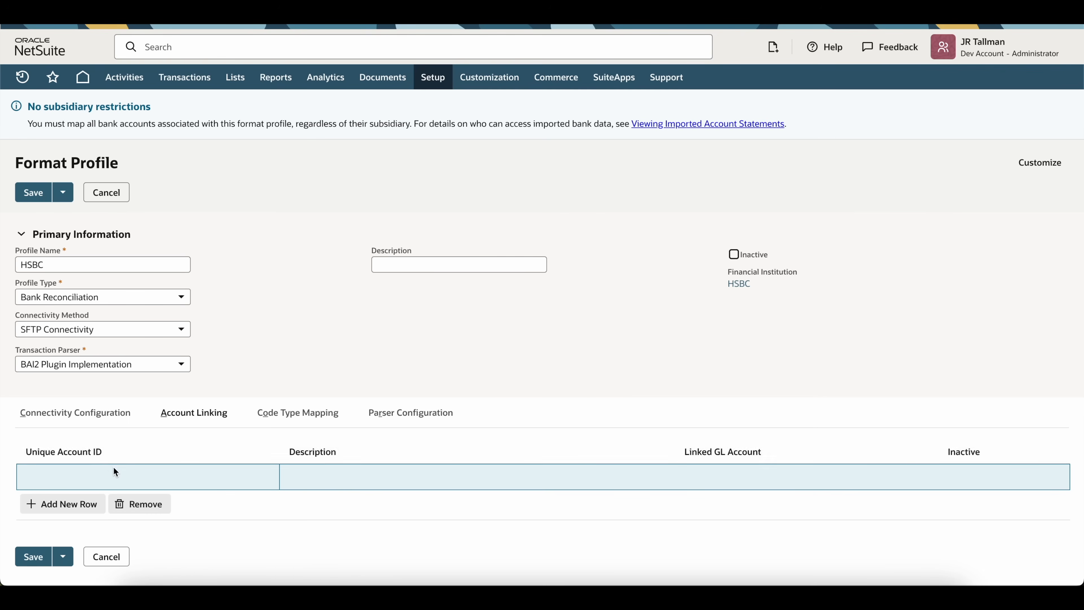
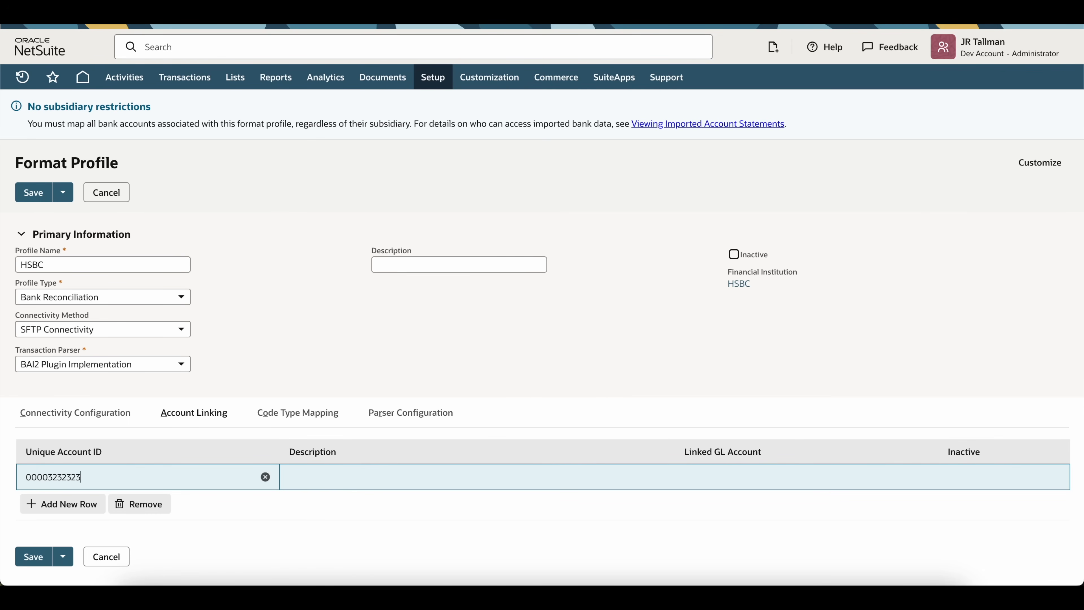
click(416, 478)
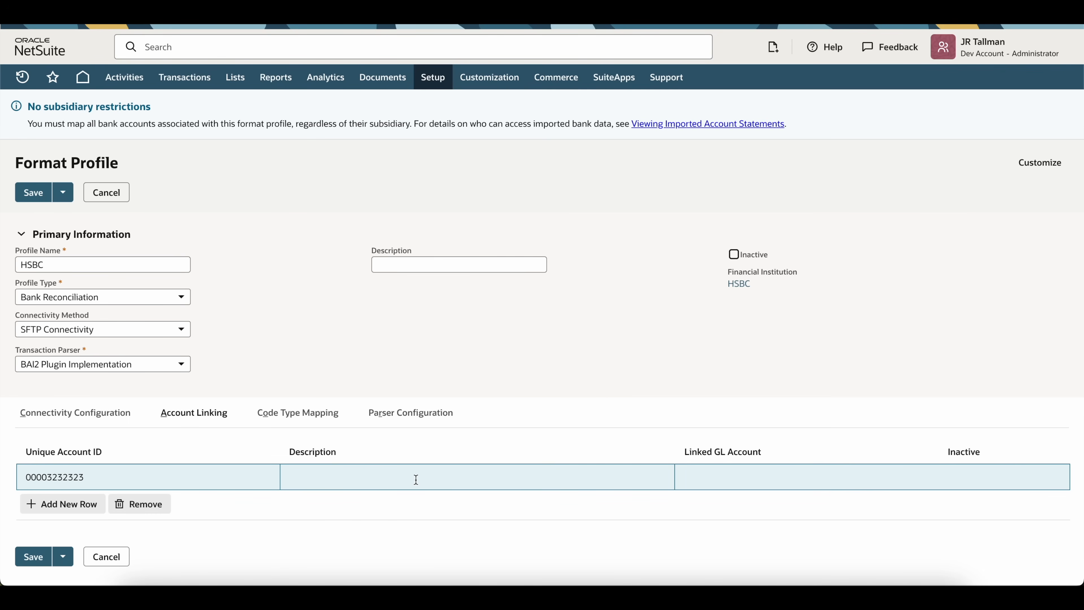
click(719, 484)
click(717, 470)
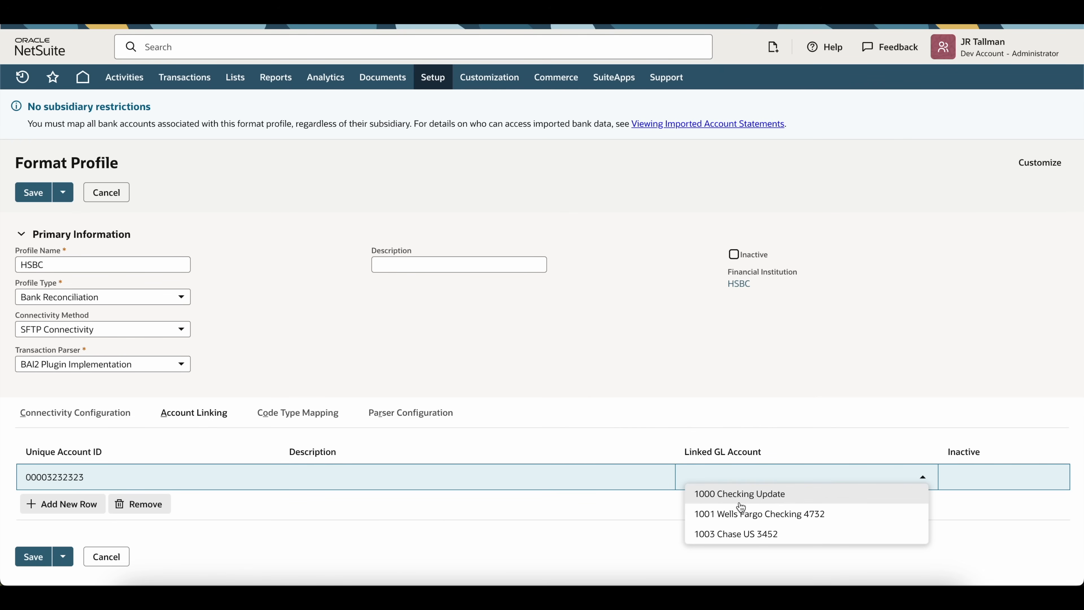
click(732, 499)
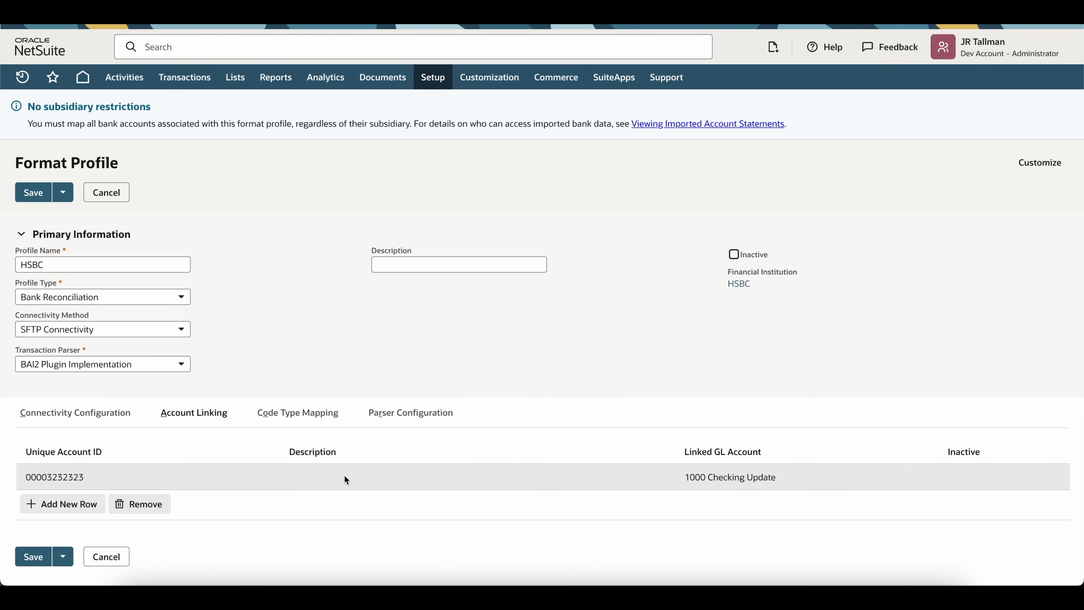
Step: Add a second account ID row linked to GL account 1003 Chase US 3452, plus an empty row
click(50, 503)
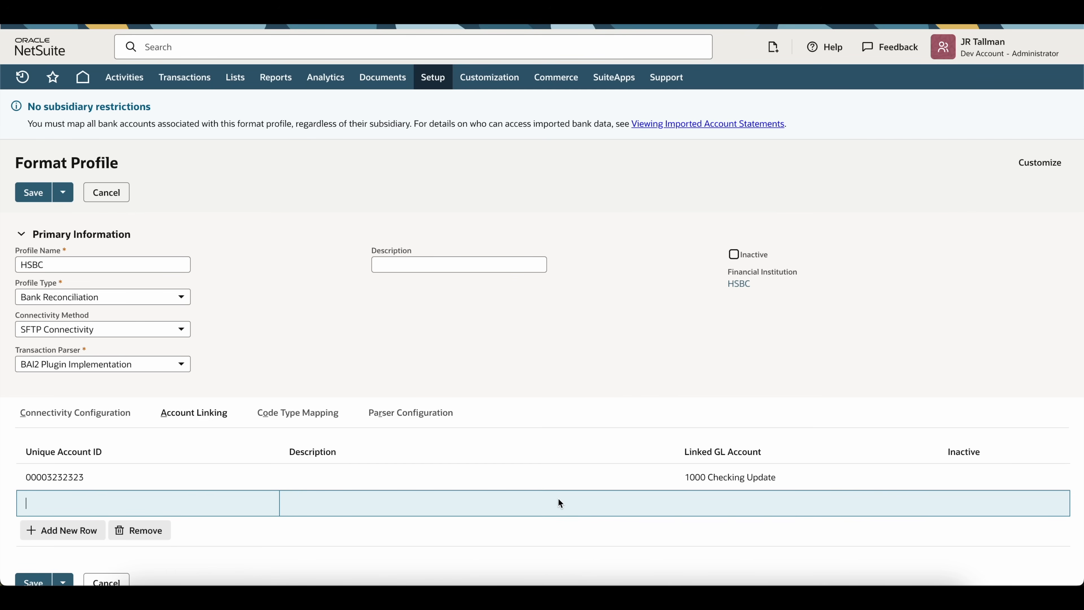
click(708, 504)
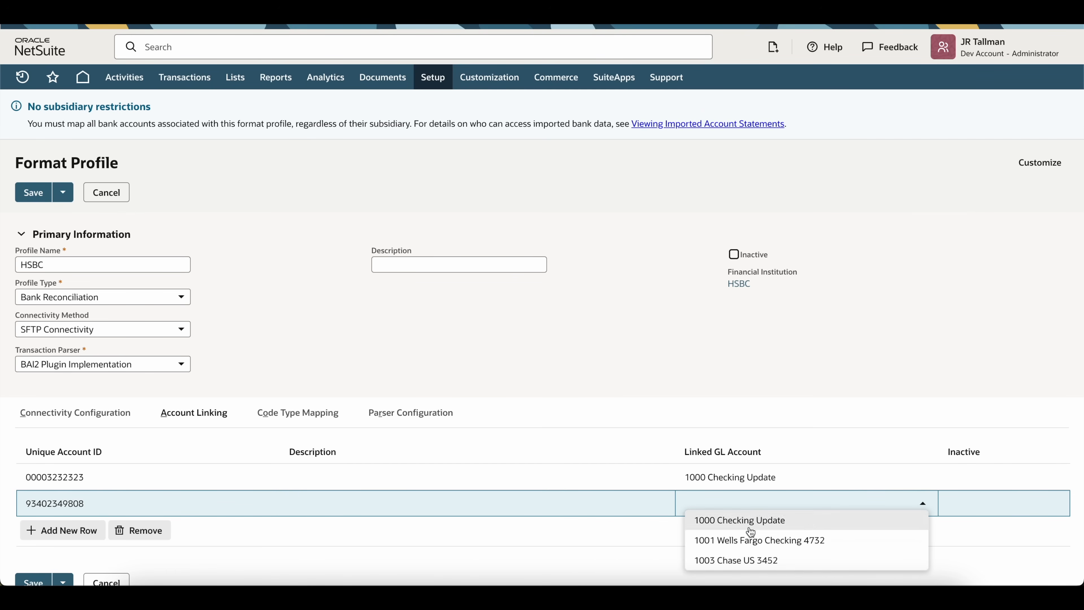
click(755, 559)
click(87, 529)
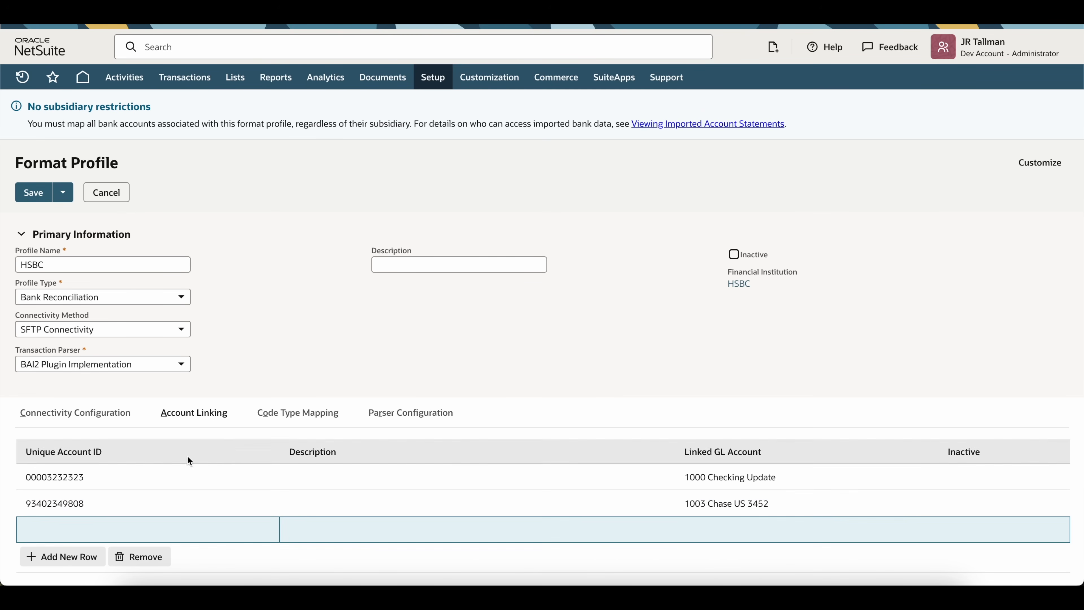
click(292, 419)
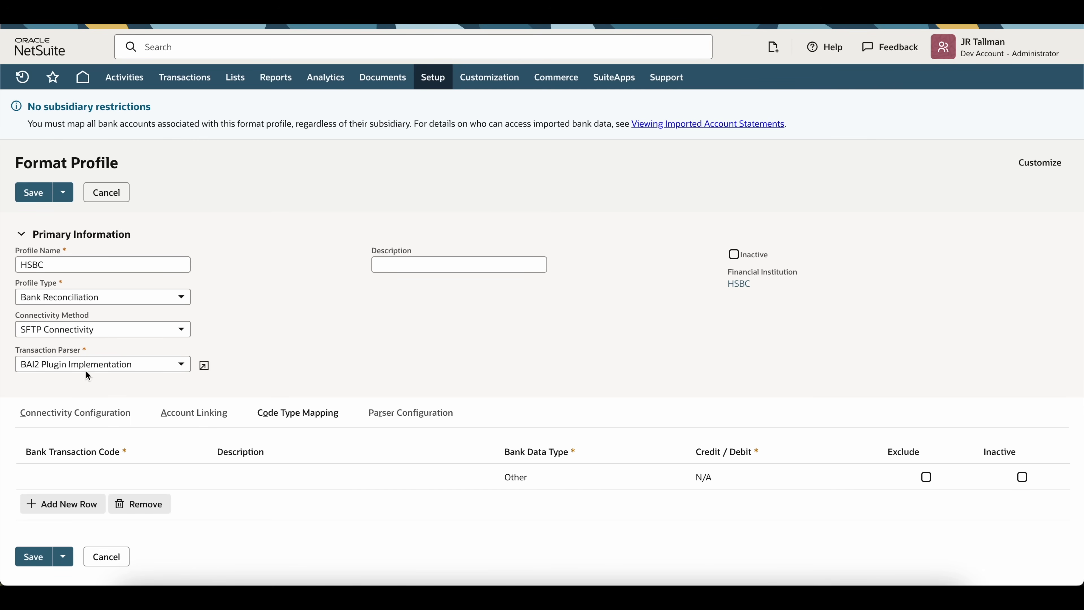
Step: Map code 968 'bank fees - monthly charges' to Fee, Debit, add the row, and save the profile
click(55, 474)
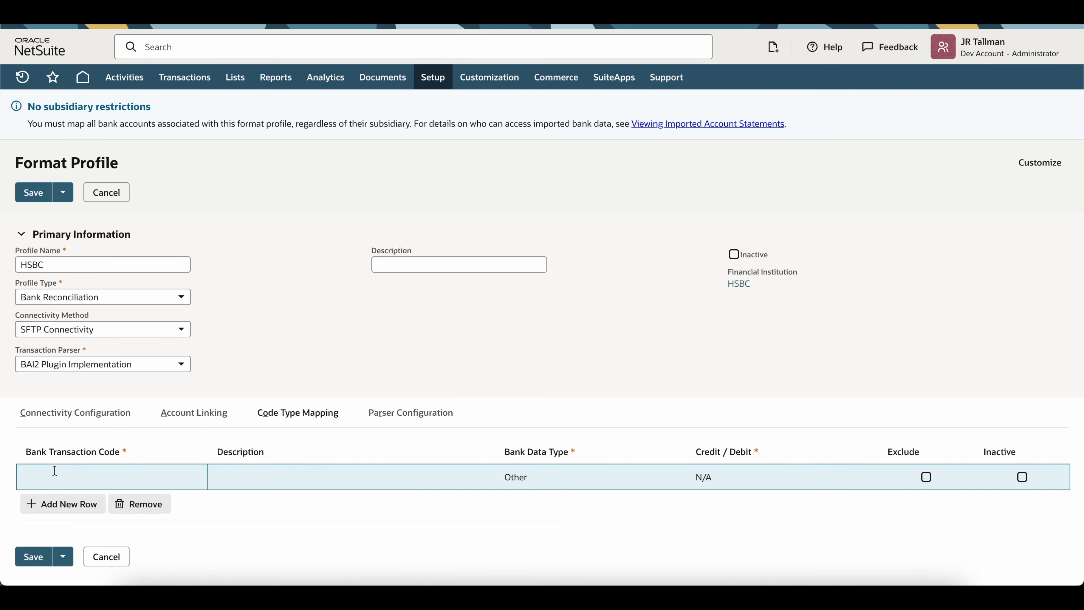
text(968)
key(Tab)
text(bank fees - monthly charges)
click(544, 481)
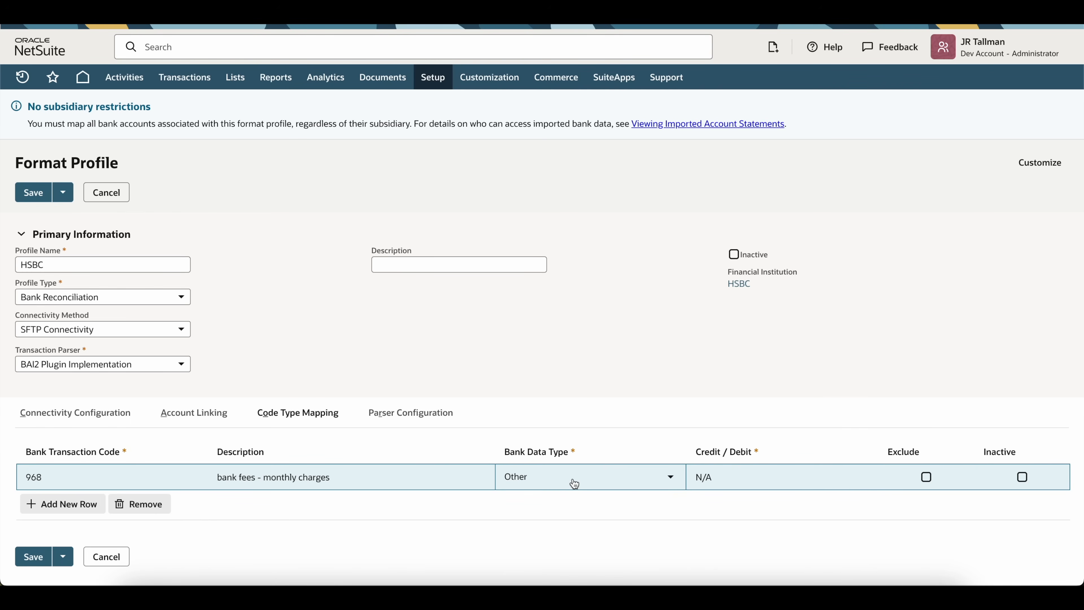
click(574, 483)
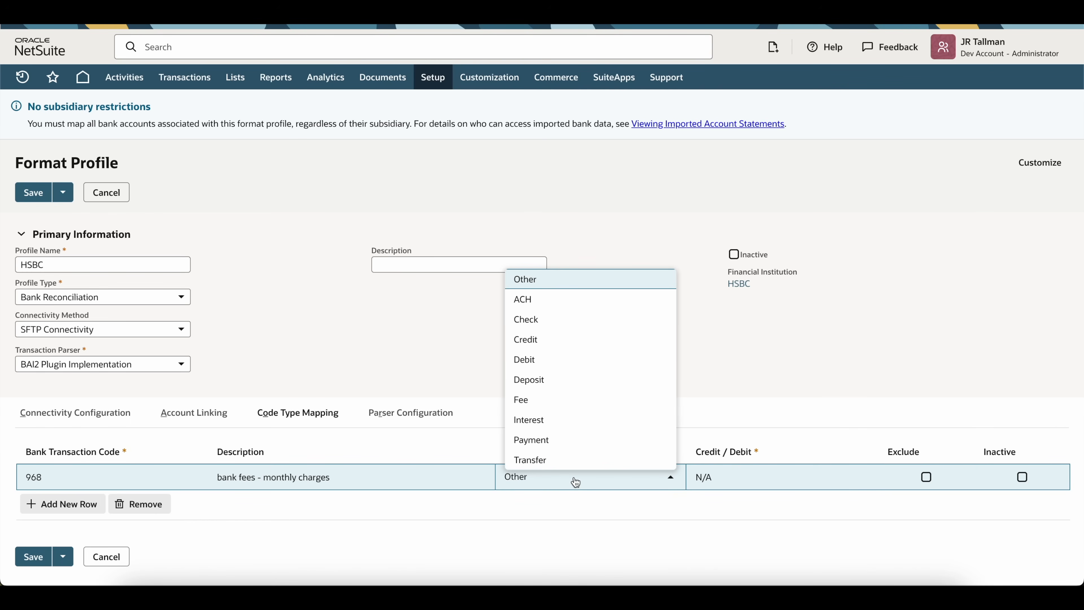
click(571, 400)
click(750, 480)
click(749, 481)
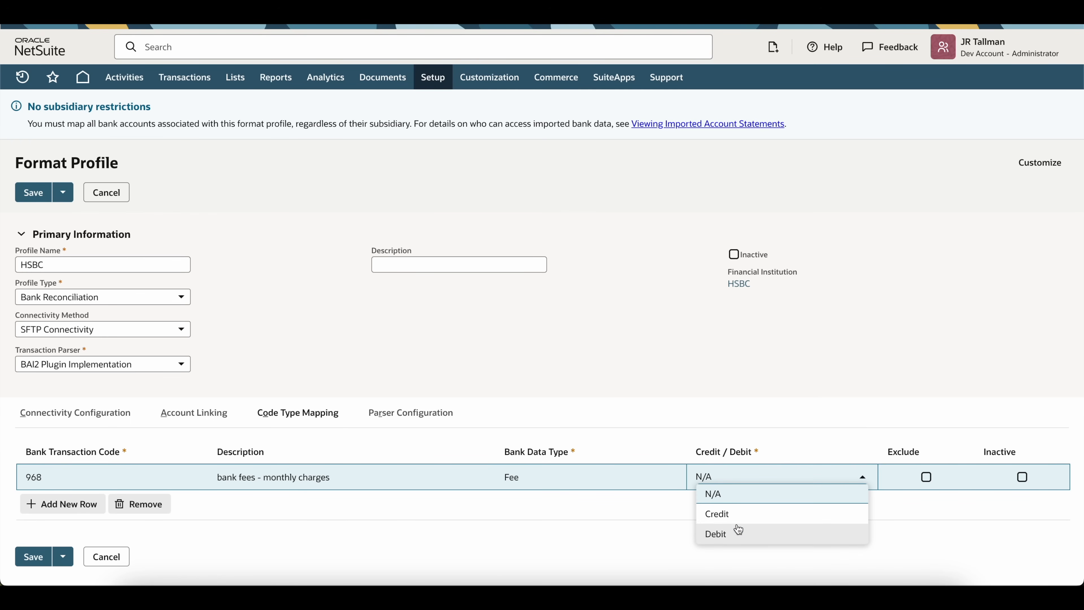
click(758, 530)
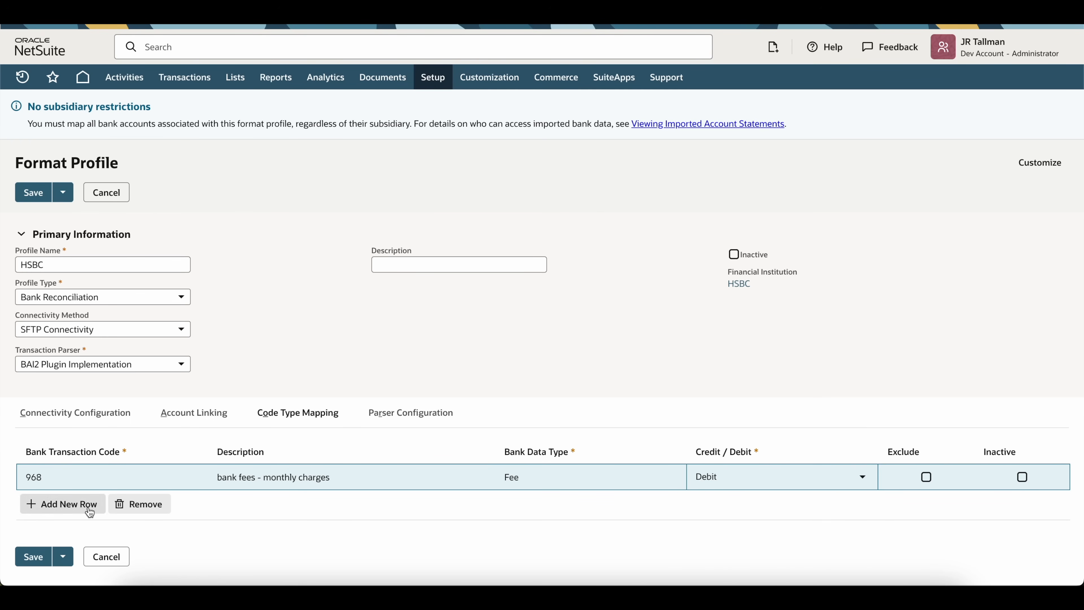
click(92, 511)
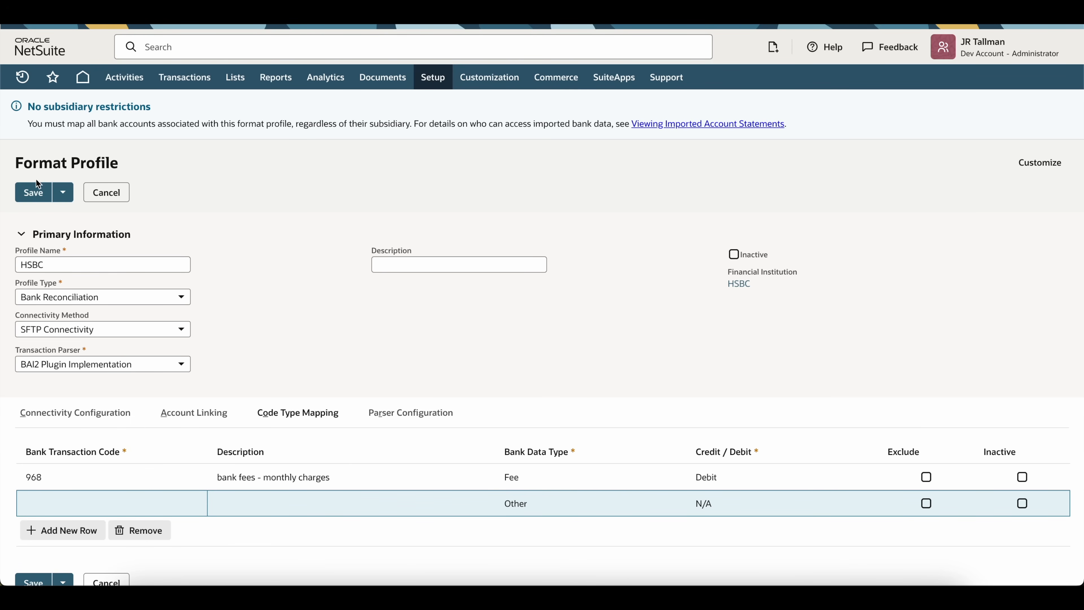
click(38, 190)
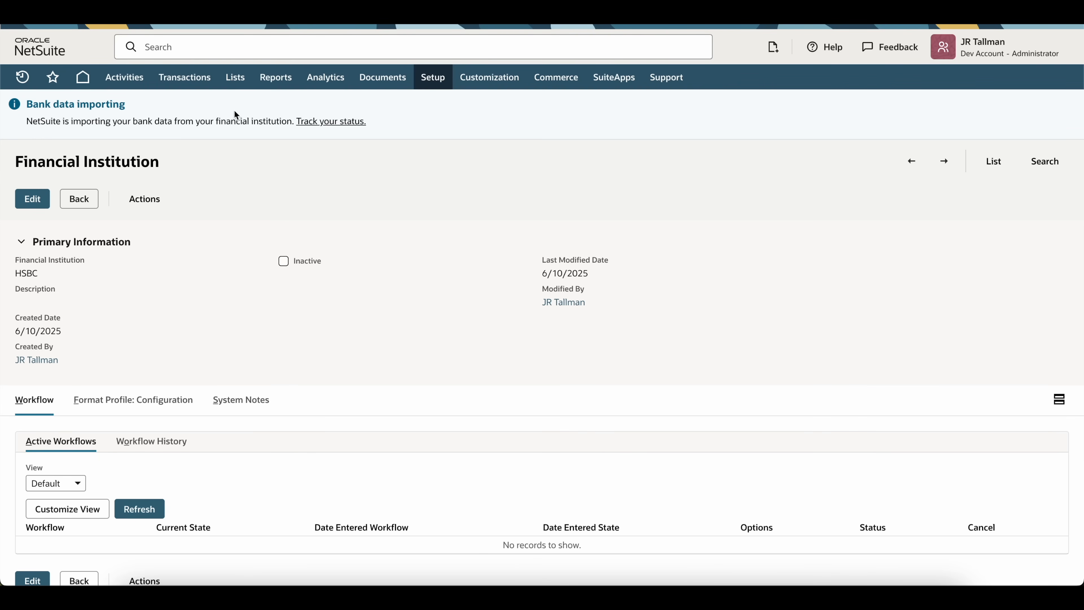
Step: Check the import status and reload the Banking Import History page
click(323, 123)
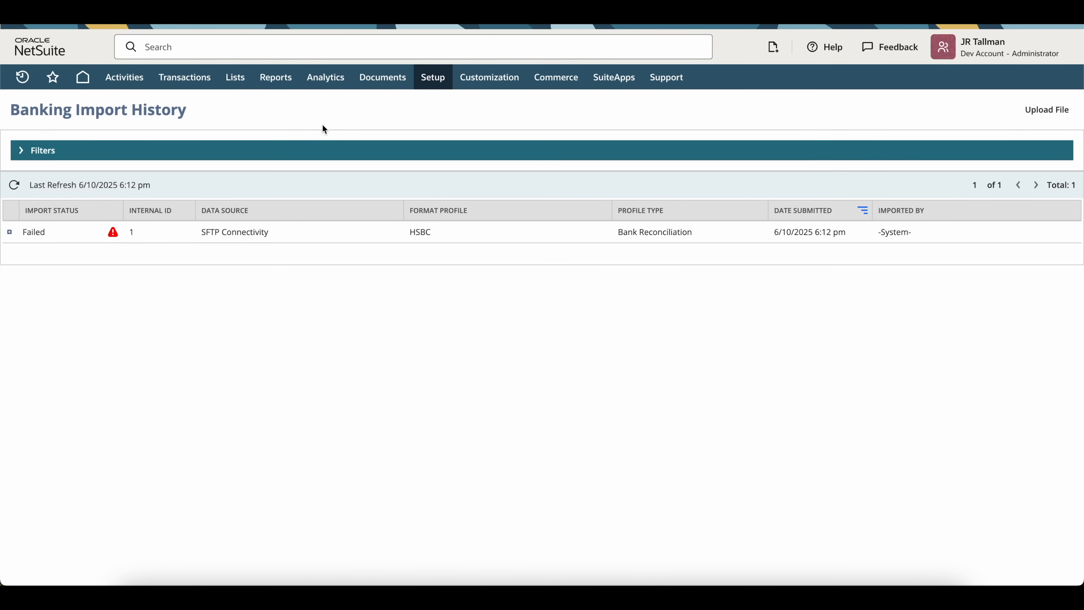
mouse_move(193, 81)
mouse_move(189, 136)
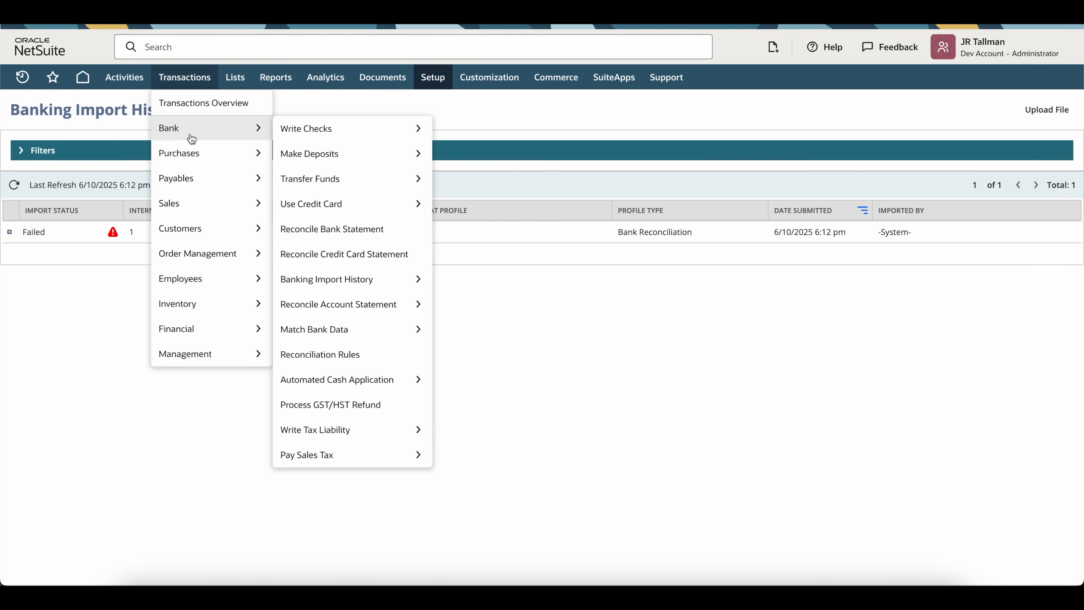
mouse_move(339, 284)
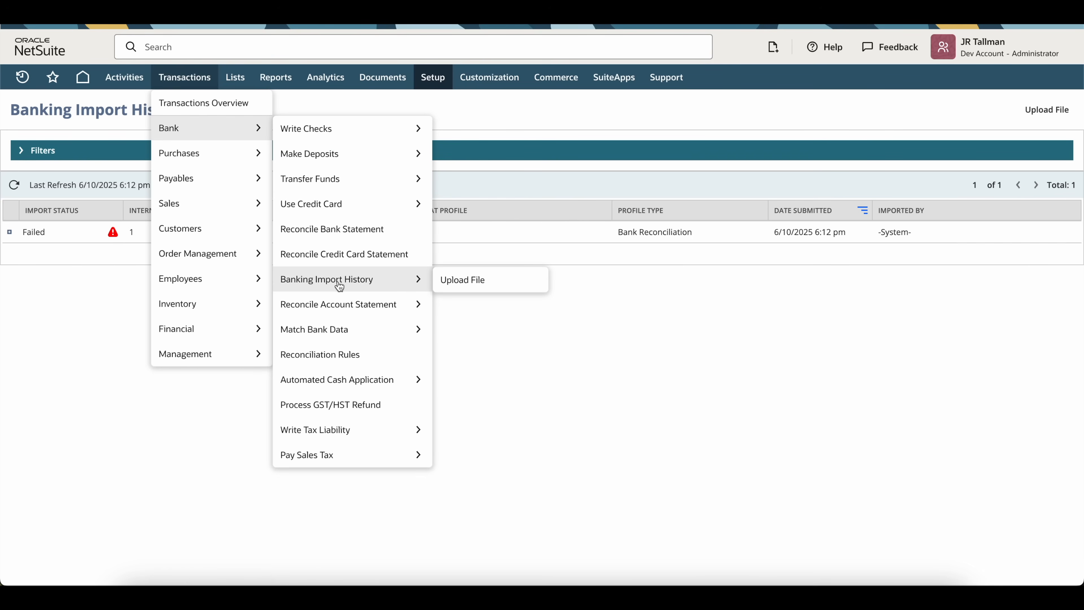
click(366, 284)
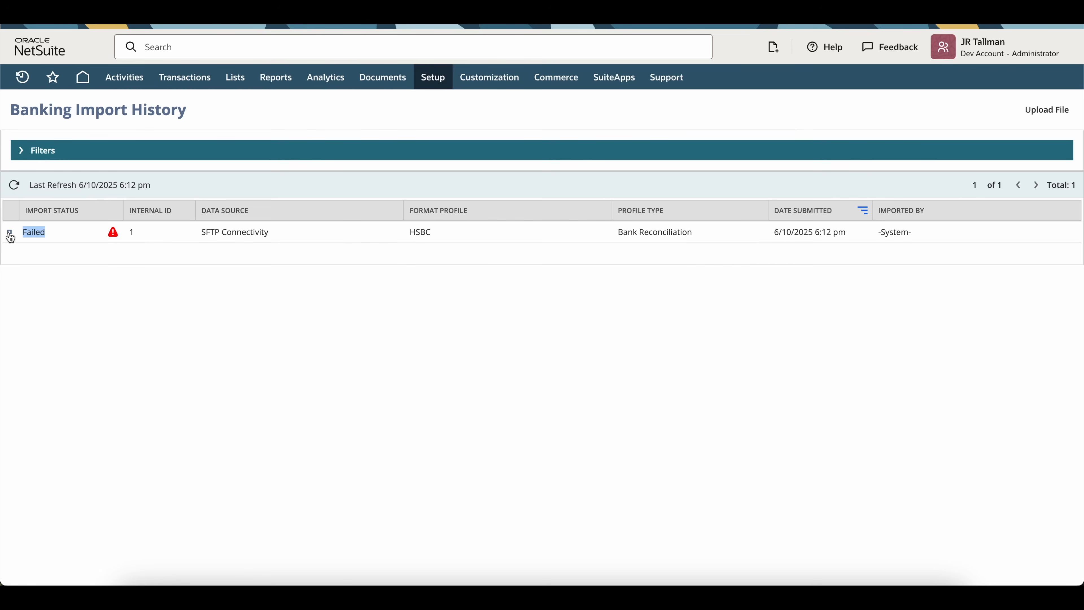
Step: Expand the failed HSBC import and highlight its missing SFTP connectivity configuration reason
click(10, 233)
drag(36, 278, 231, 278)
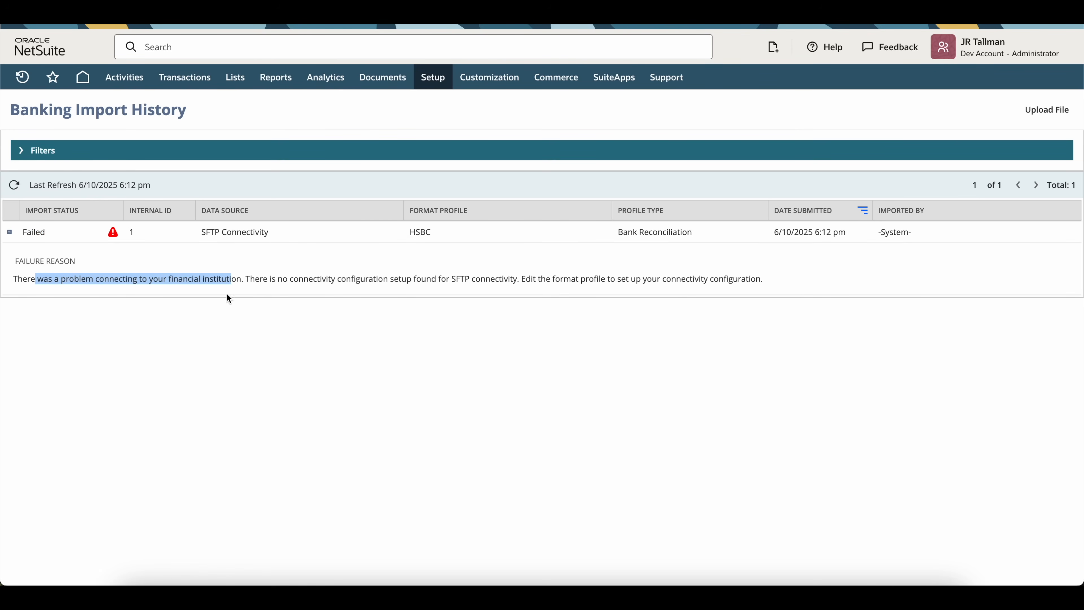
click(336, 282)
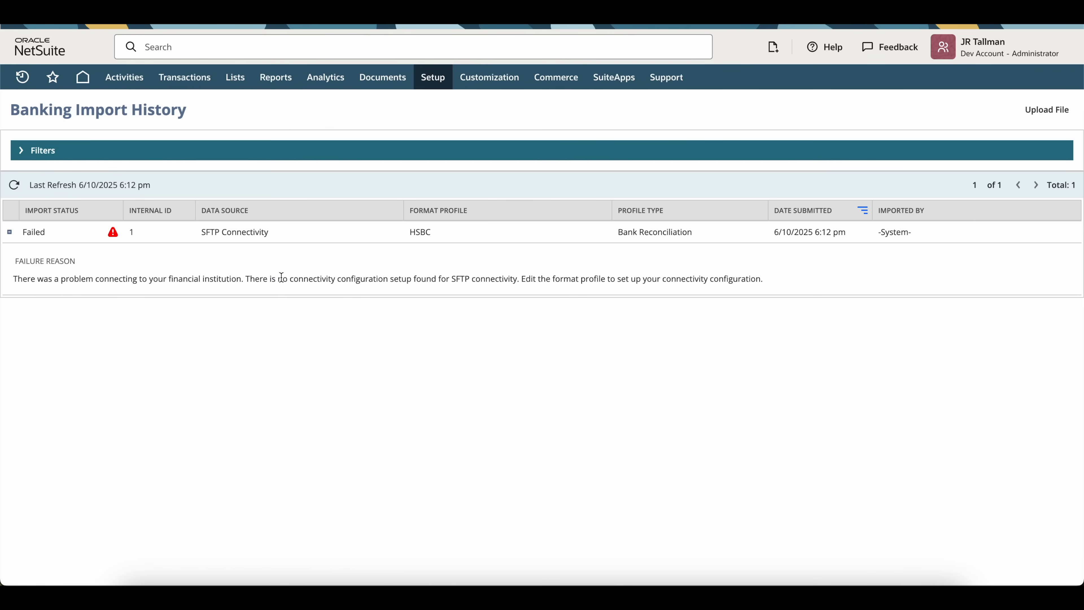
drag(464, 278, 433, 278)
mouse_move(442, 76)
mouse_move(451, 152)
scroll(606, 384, down, 5)
Step: Edit HSBC's format profile and show its Connectivity Configuration subtab with blank URL, username and host key
mouse_move(656, 438)
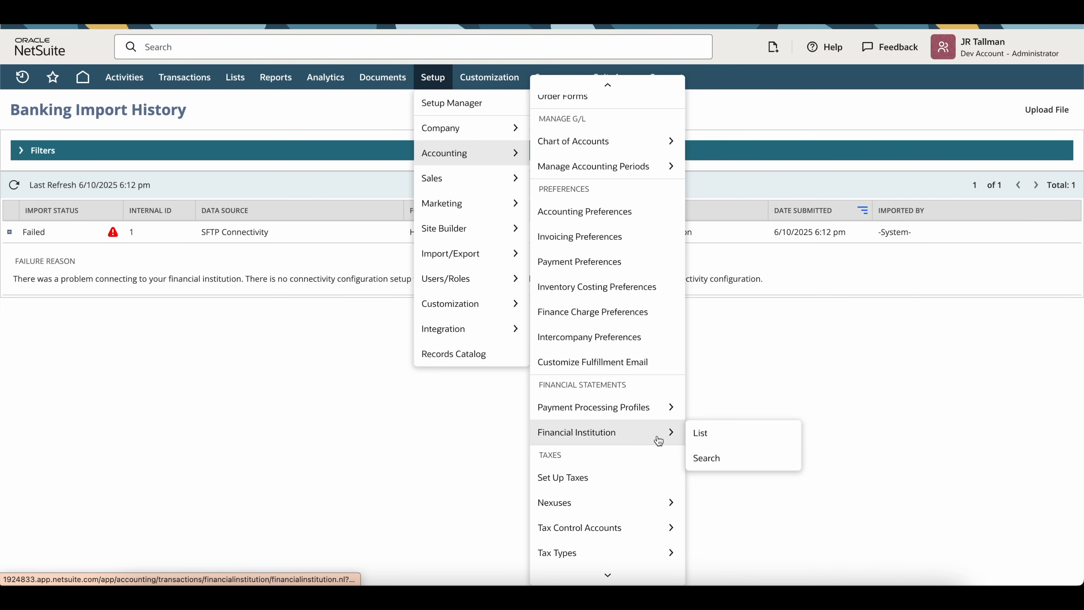
click(718, 436)
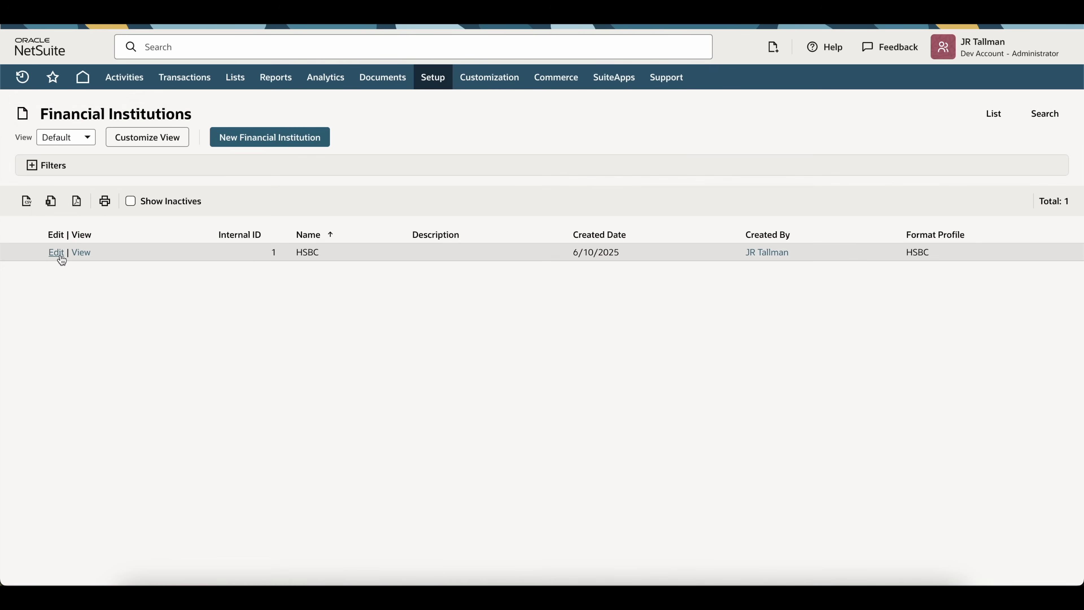
click(85, 252)
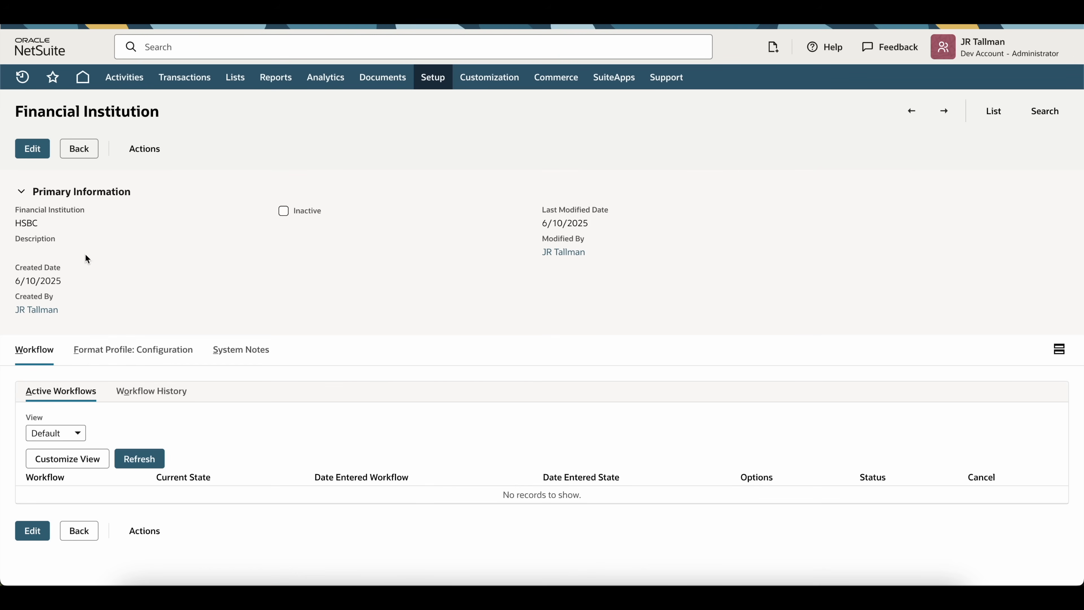
click(98, 354)
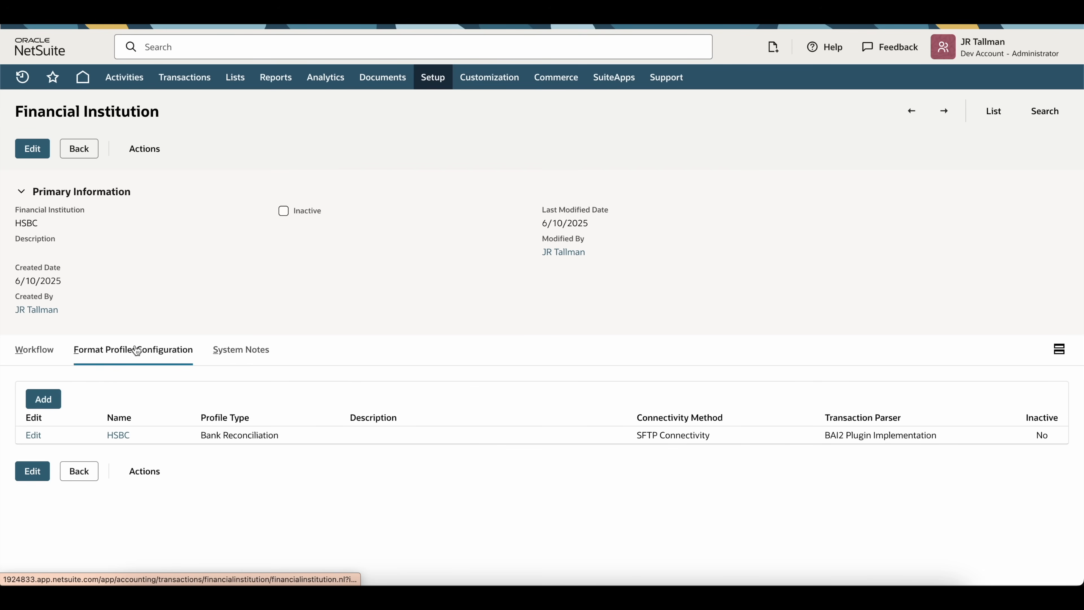
click(35, 435)
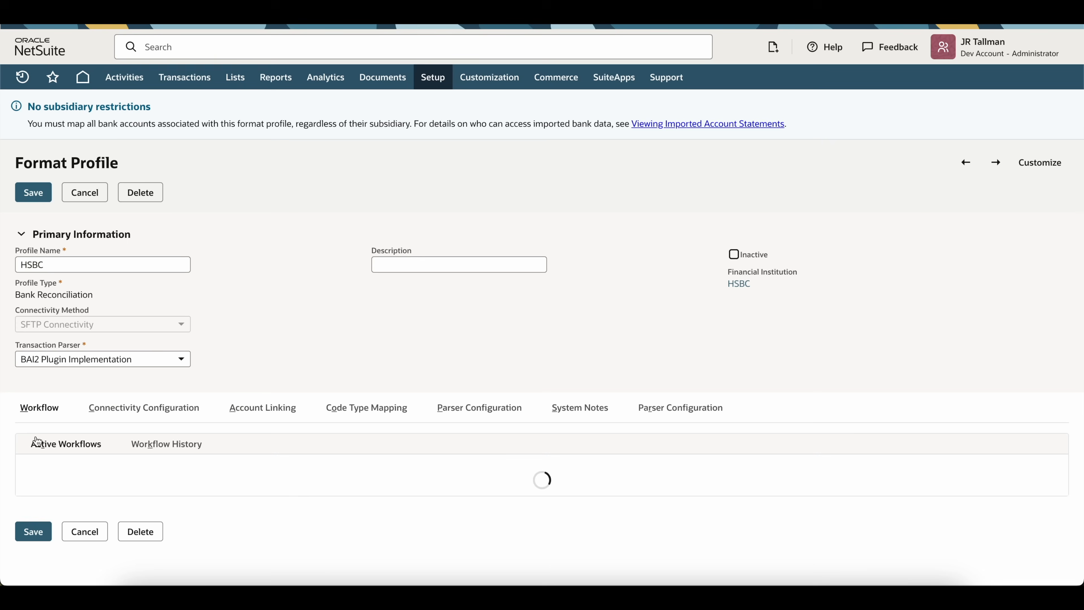
click(121, 409)
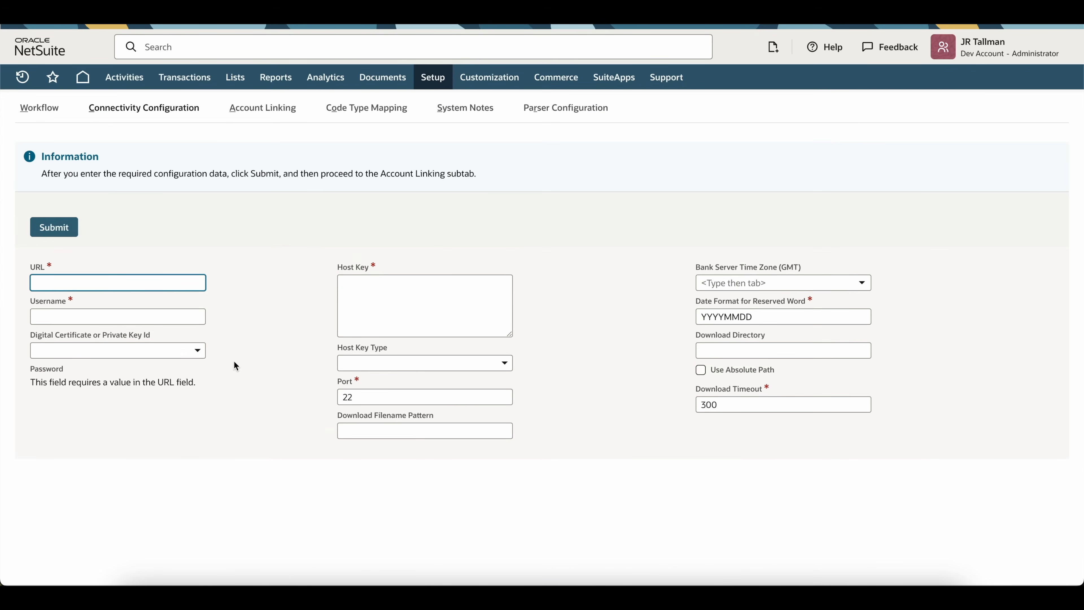
scroll(218, 371, up, 6)
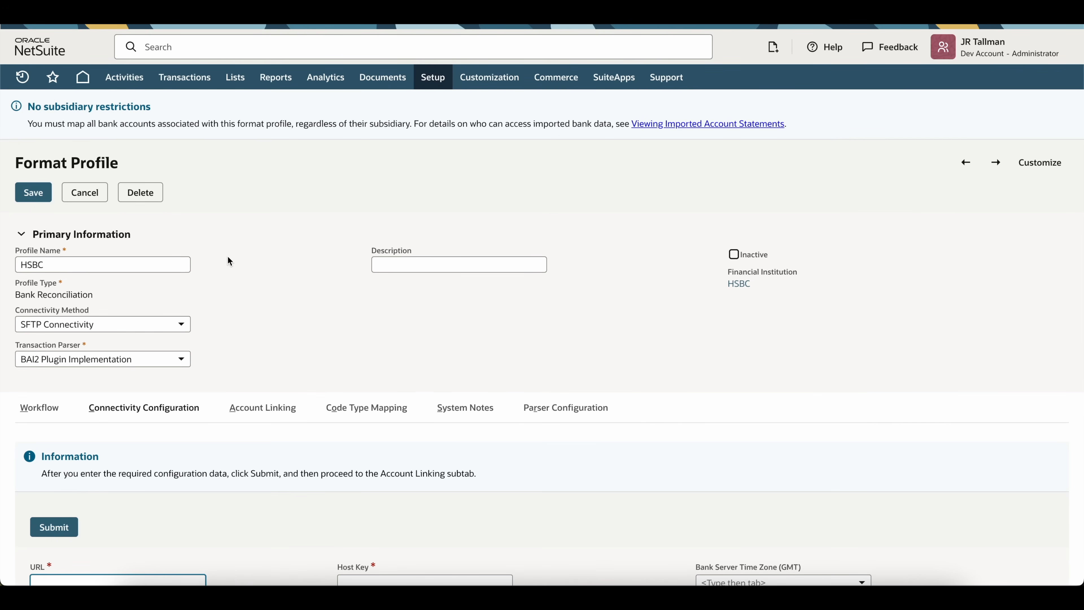
Step: Reopen the Banking Import History to review the failed HSBC SFTP import
mouse_move(190, 77)
mouse_move(197, 130)
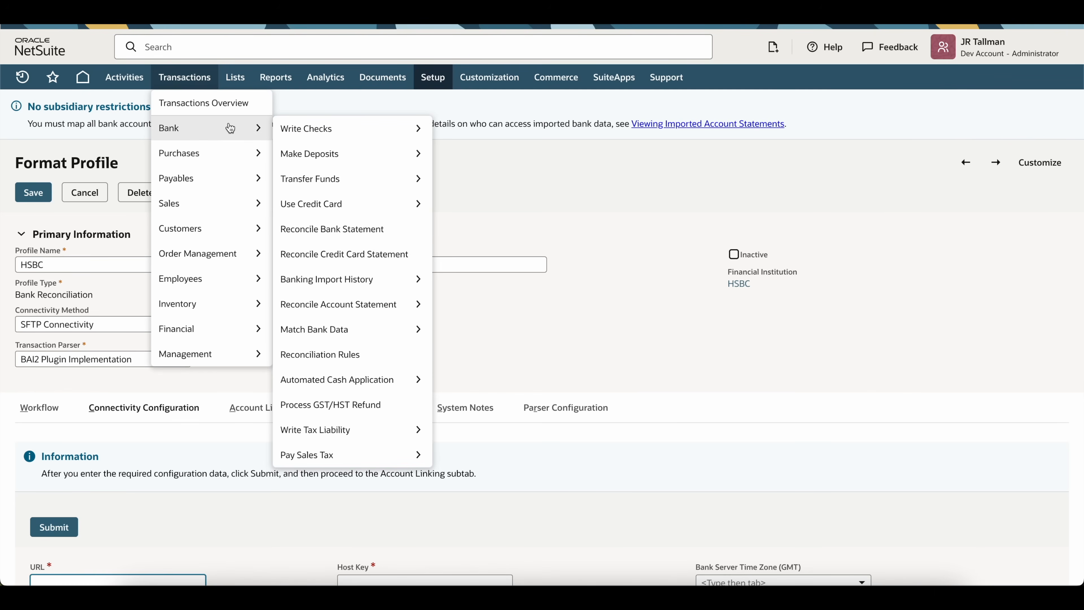
mouse_move(429, 290)
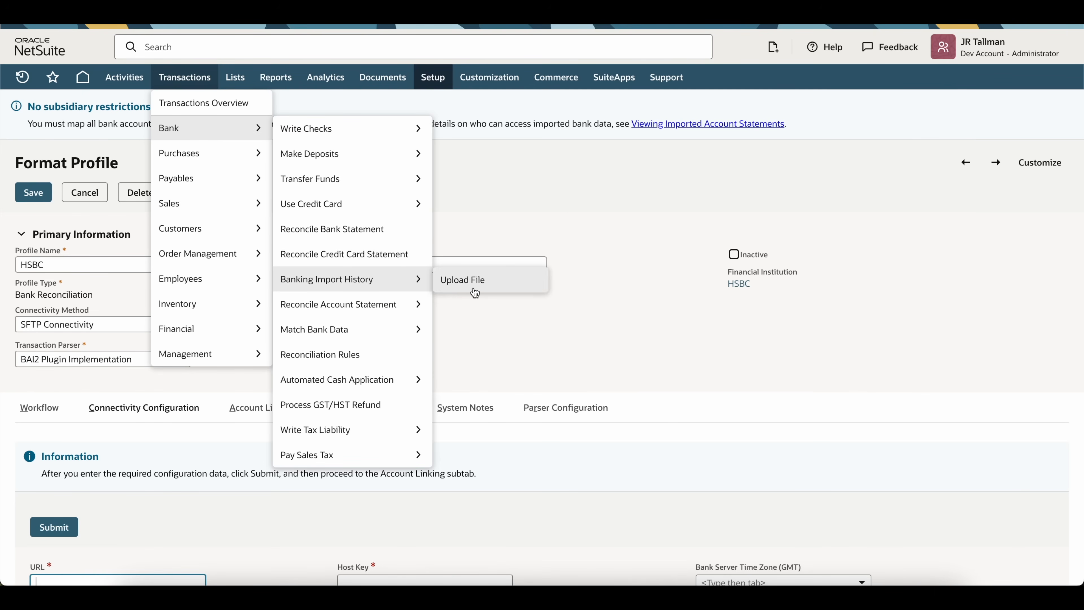
click(398, 282)
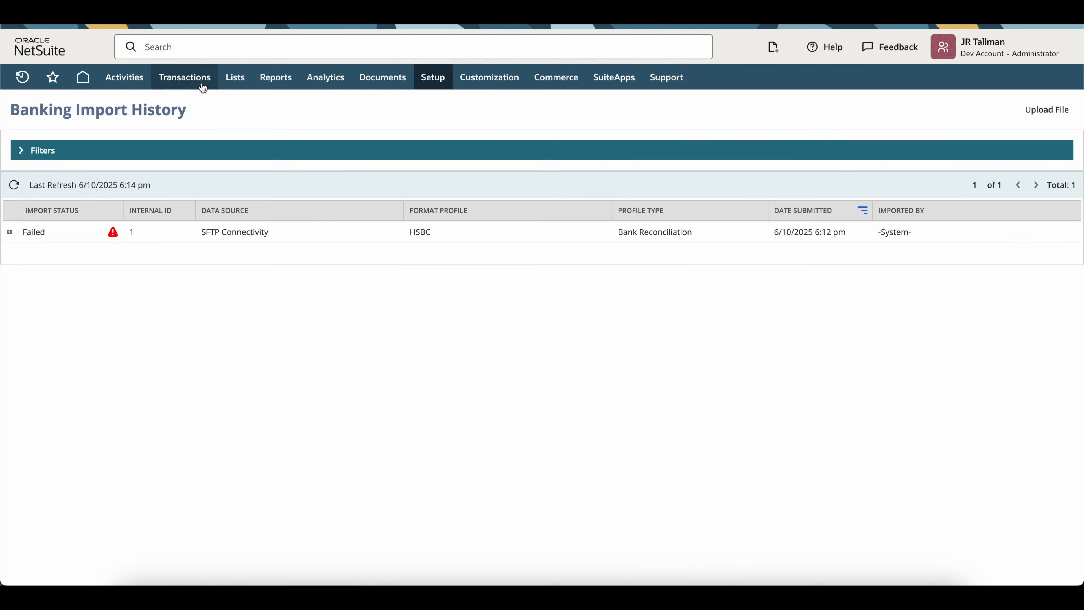
Step: Open Match Bank Data and check which accounts the Account dropdown offers, choosing none
mouse_move(184, 77)
mouse_move(201, 130)
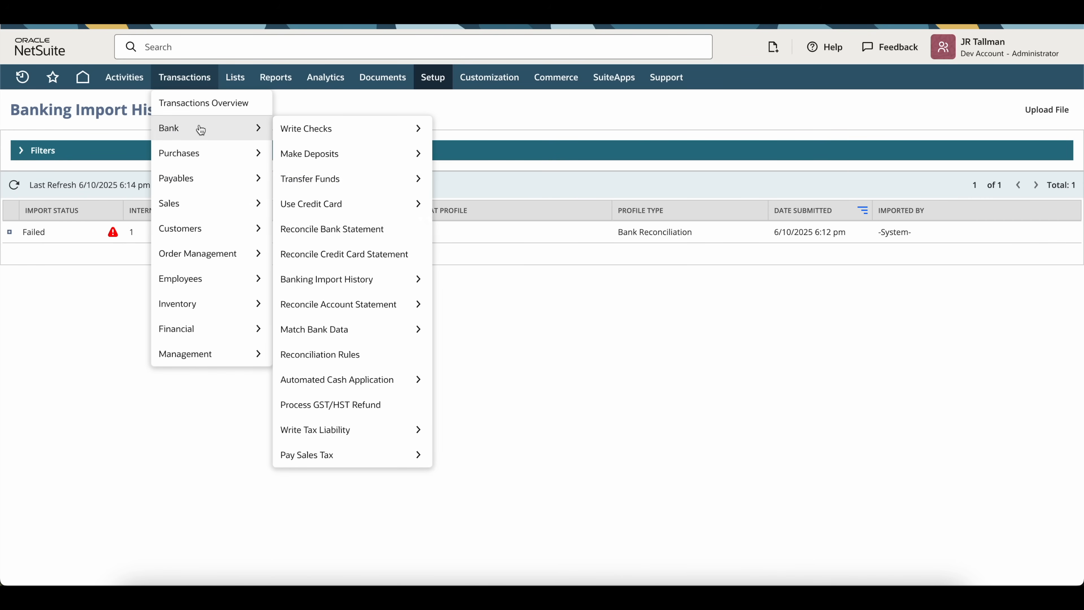
click(335, 329)
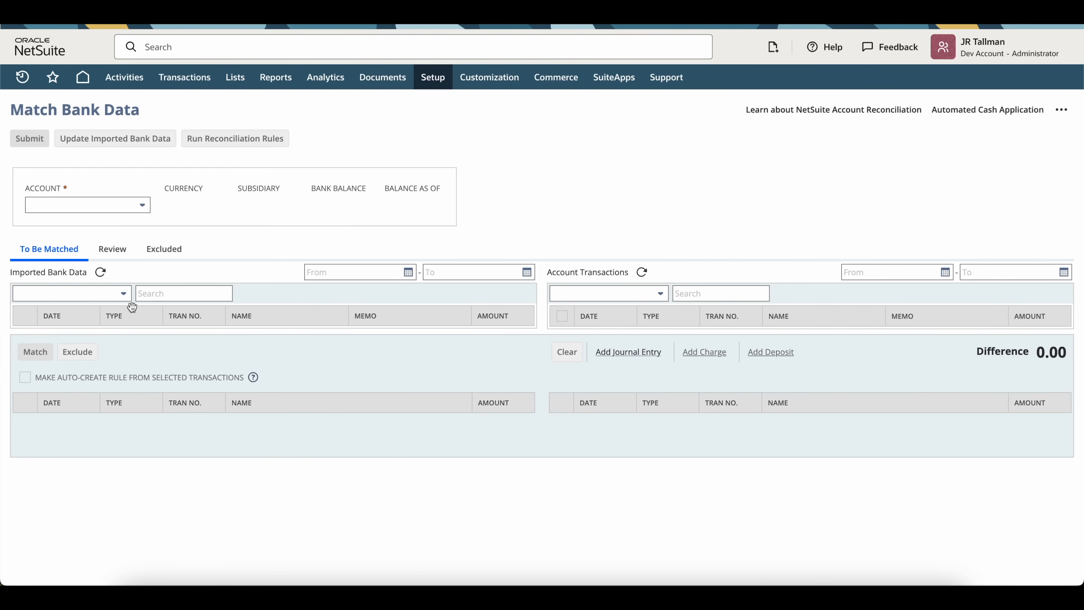
click(130, 206)
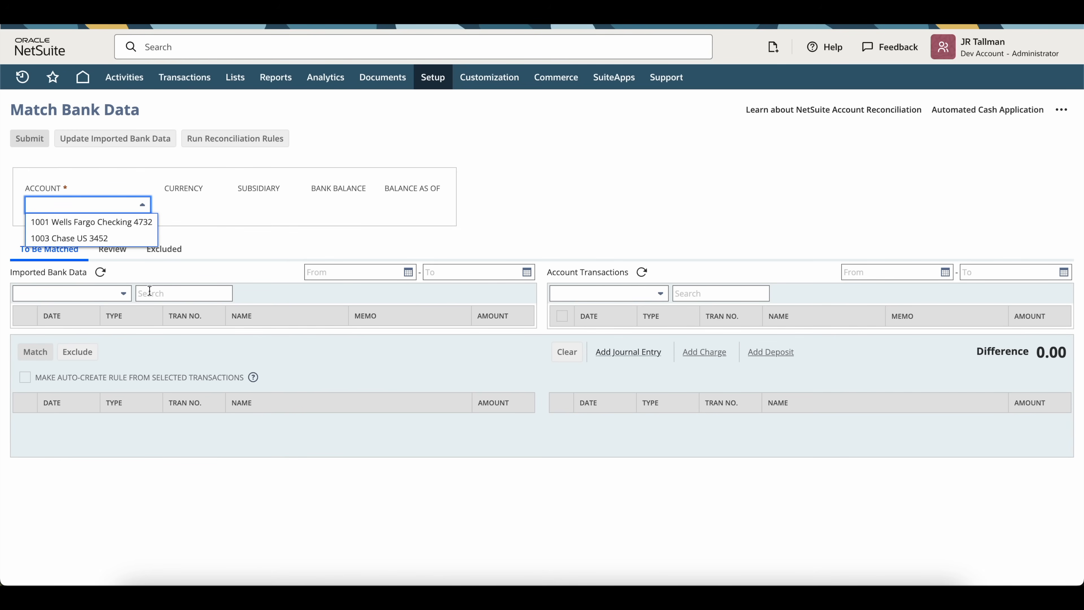
click(212, 234)
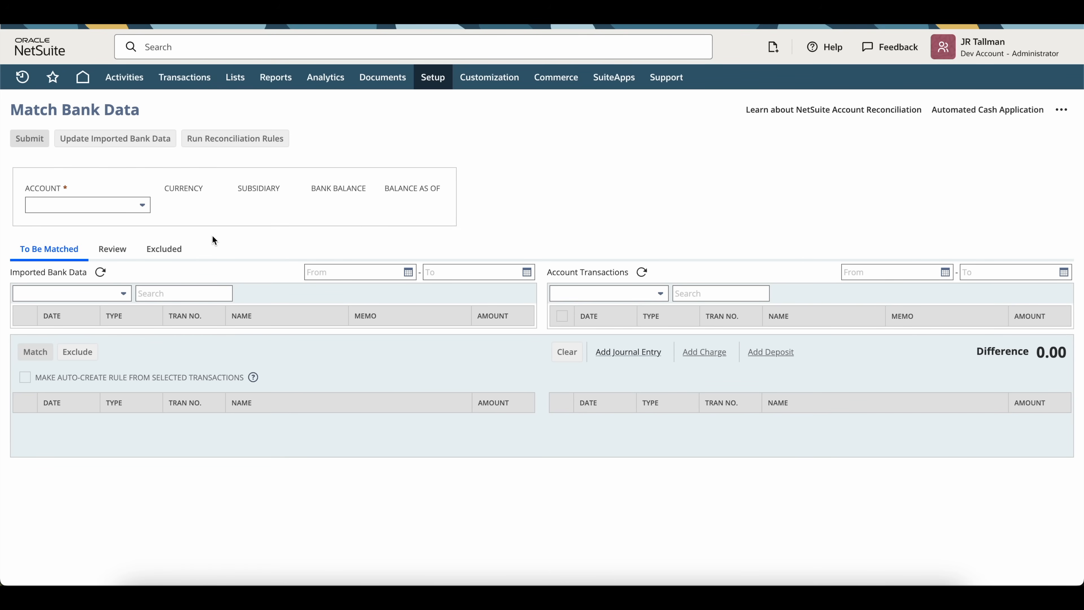
Step: Edit the 1000 Checking Update account, enabling Use Match Bank Data and Reconcile Account Statement Pages
mouse_move(235, 76)
mouse_move(255, 130)
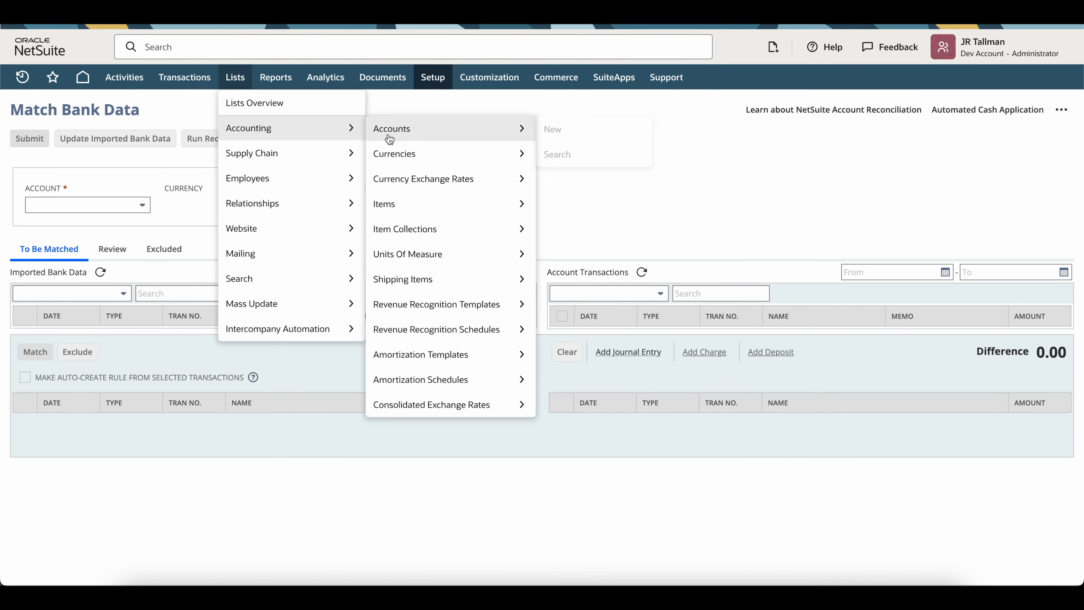
click(428, 129)
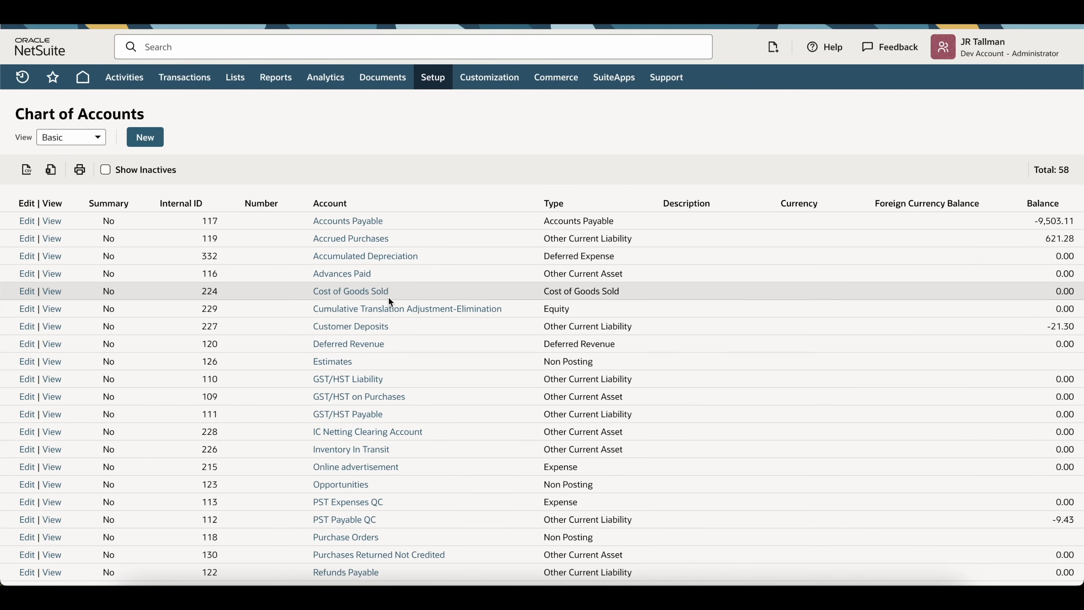
scroll(388, 297, down, 10)
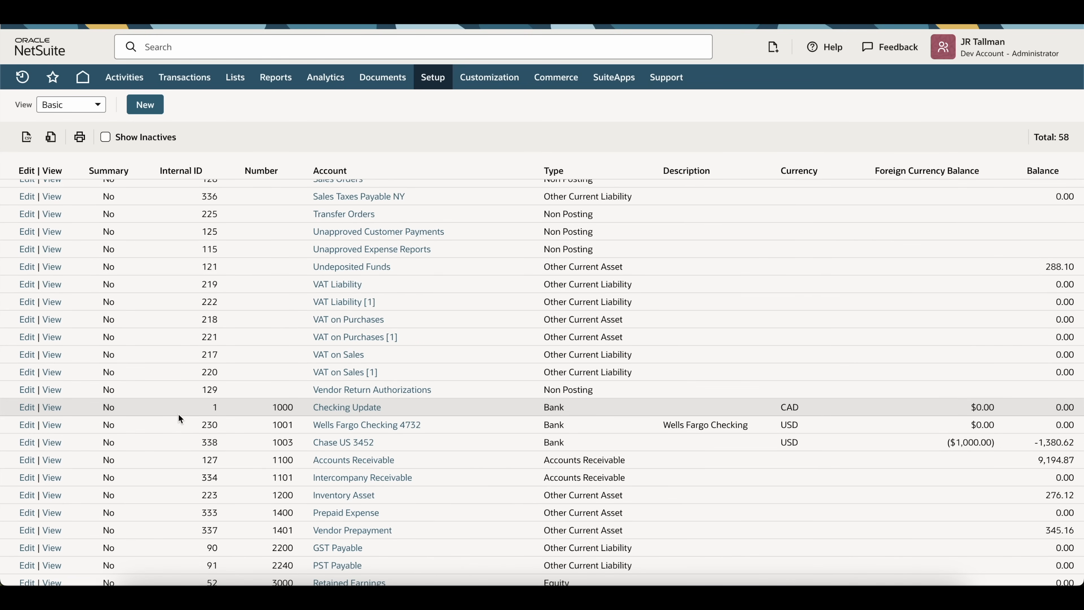
click(27, 407)
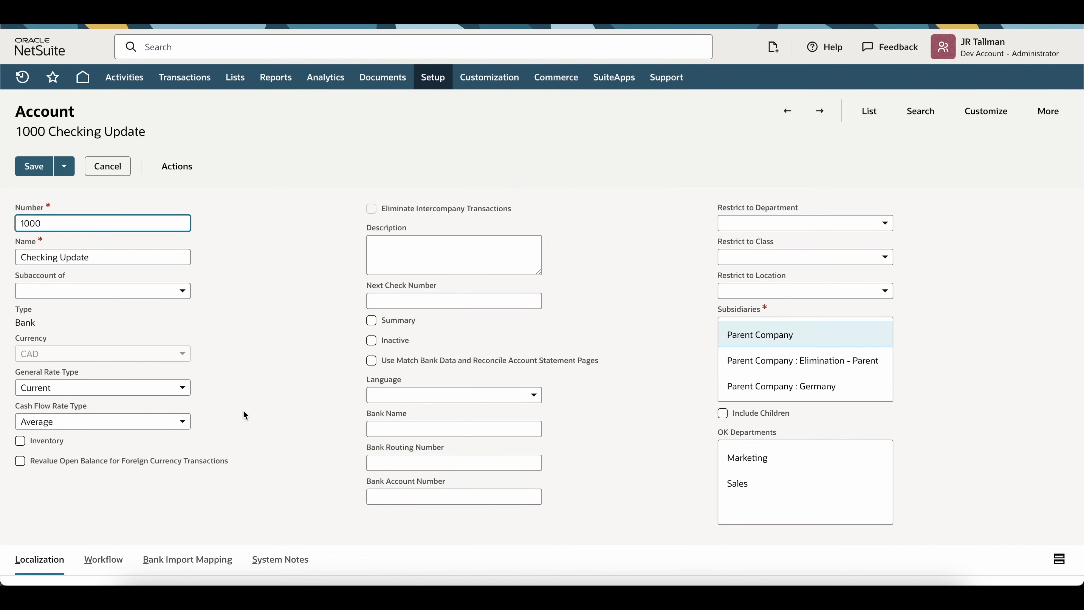
scroll(243, 412, down, 1)
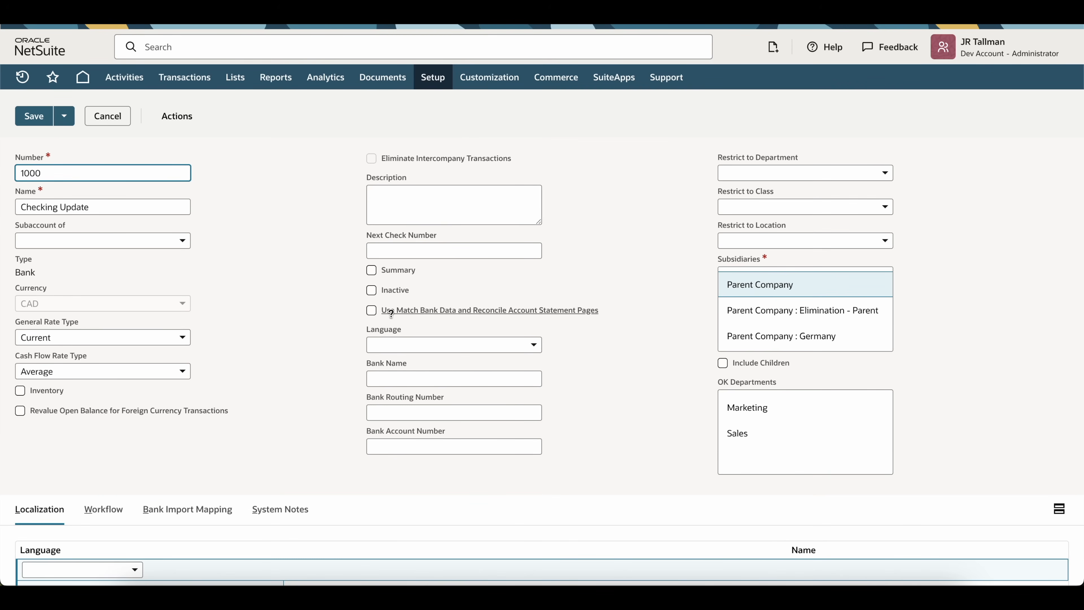
drag(610, 311, 374, 314)
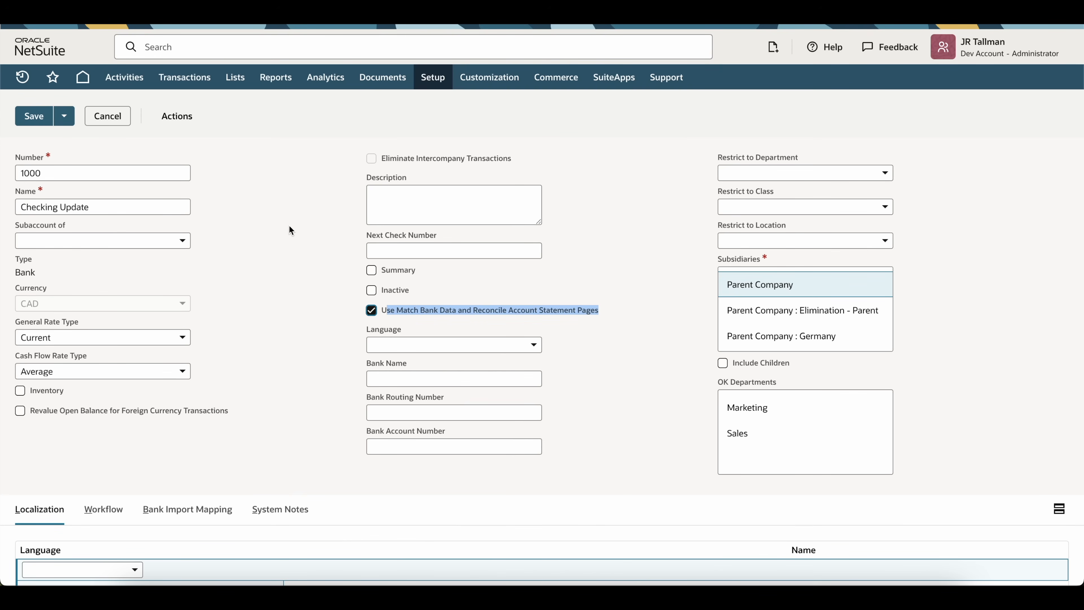
Step: Show its Bank Import Mapping fields, noting Originator Identification and Customer Account Number
scroll(289, 227, down, 2)
click(179, 439)
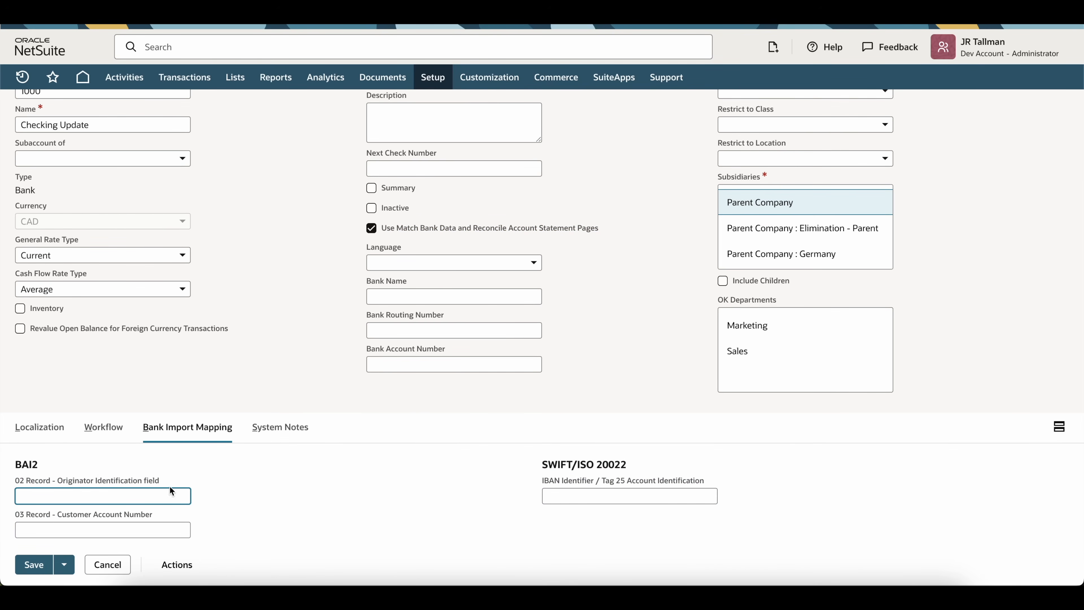
drag(171, 484, 15, 493)
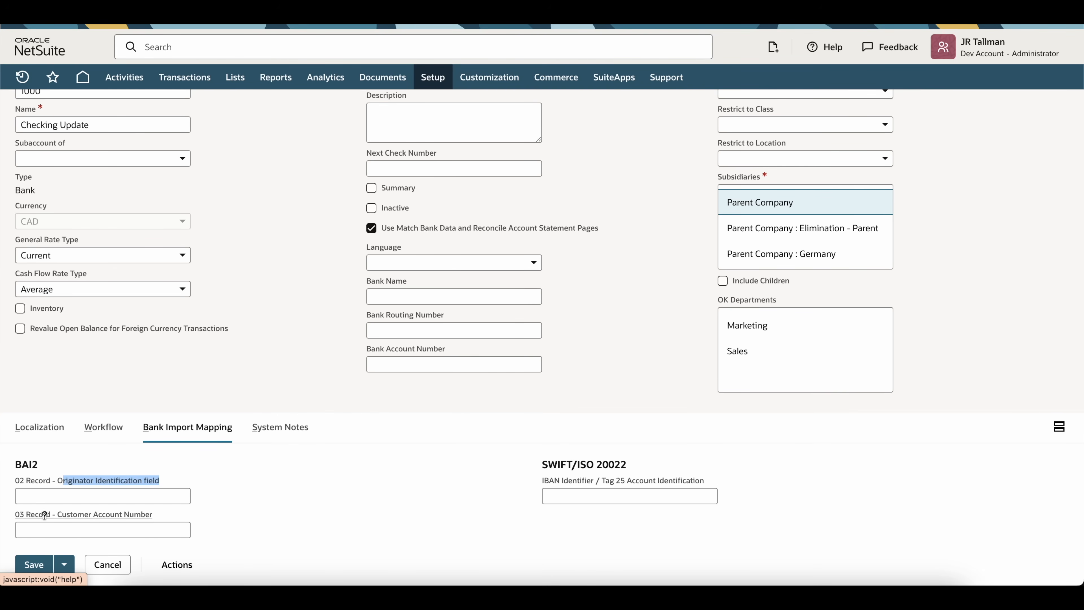
drag(165, 525, 58, 515)
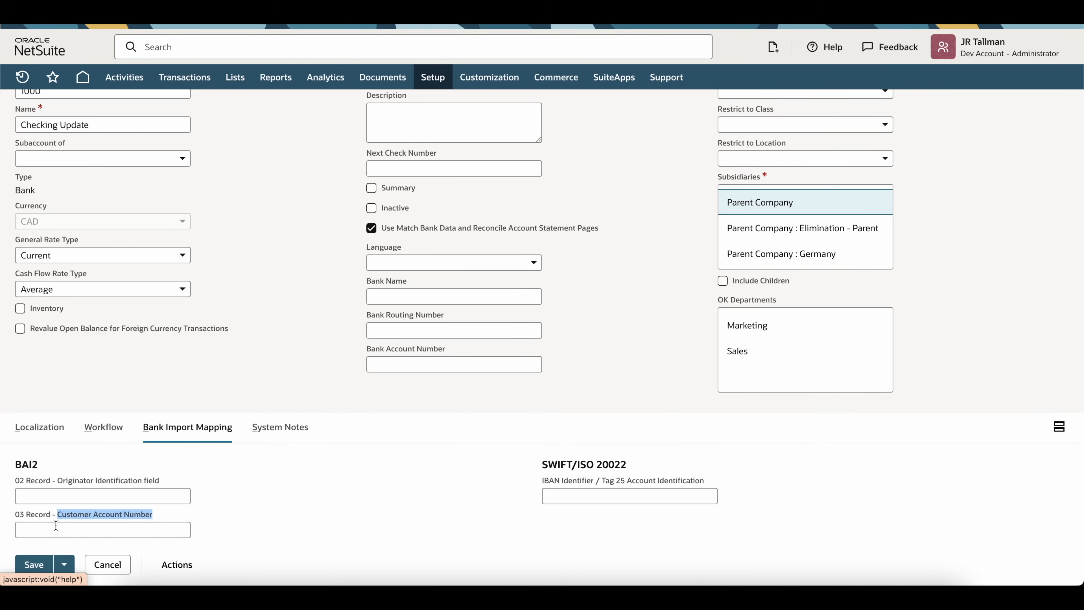
click(62, 528)
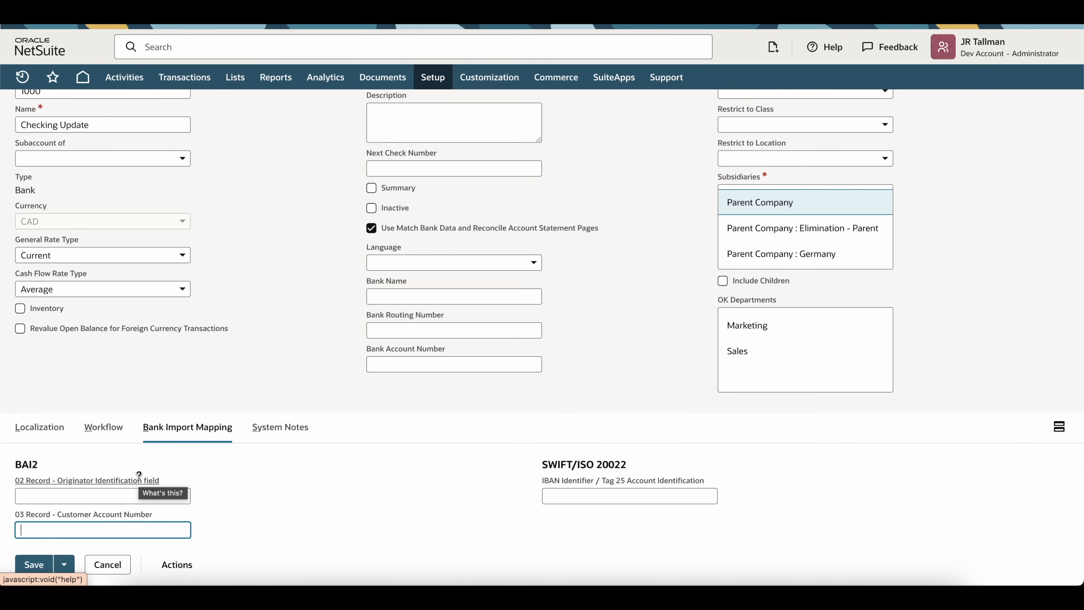
double_click(237, 184)
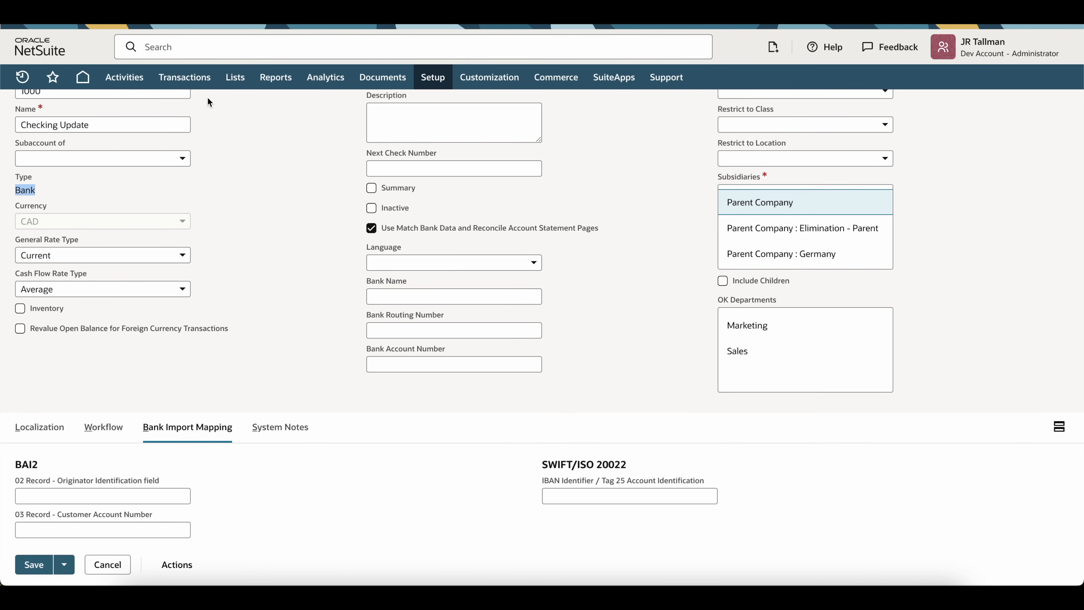
Step: Discard the account edits on the Upload File page and compare default-parser and financial-institution import options
mouse_move(191, 78)
mouse_move(220, 134)
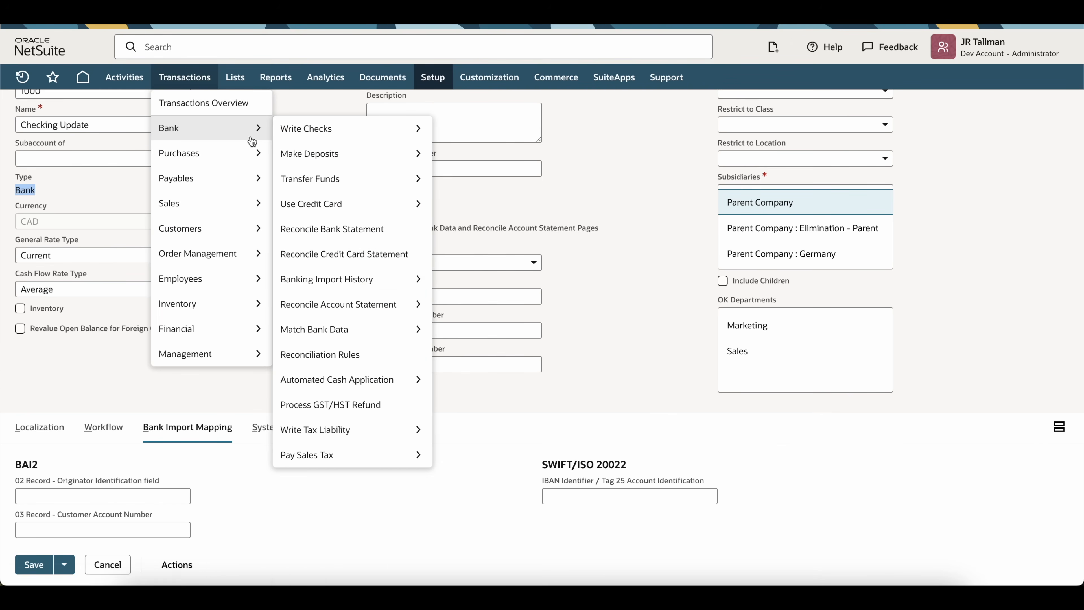
mouse_move(355, 282)
click(452, 280)
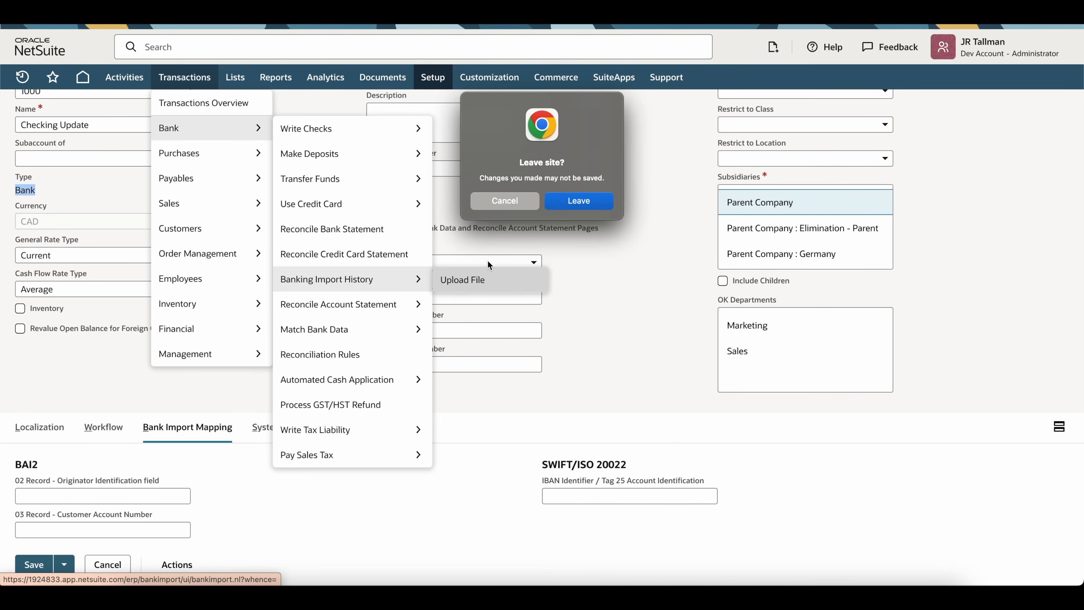
click(578, 207)
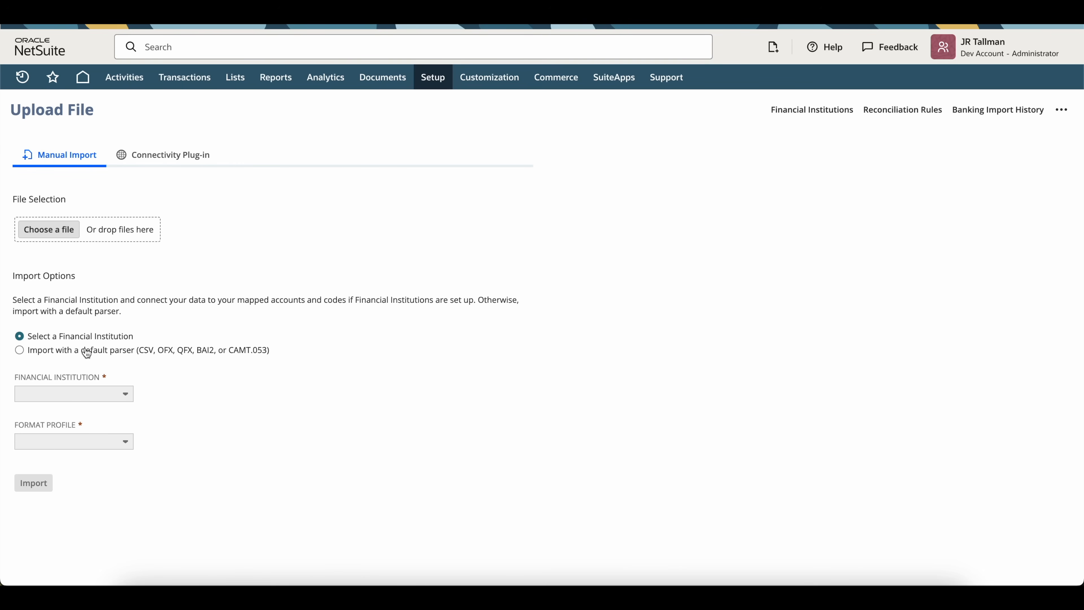
click(40, 354)
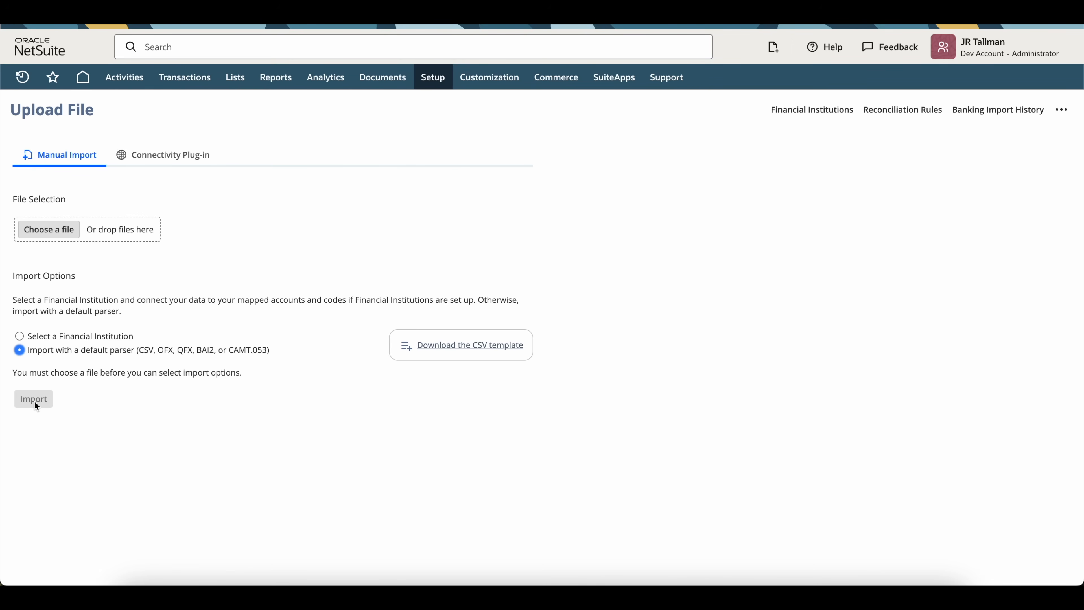
click(66, 340)
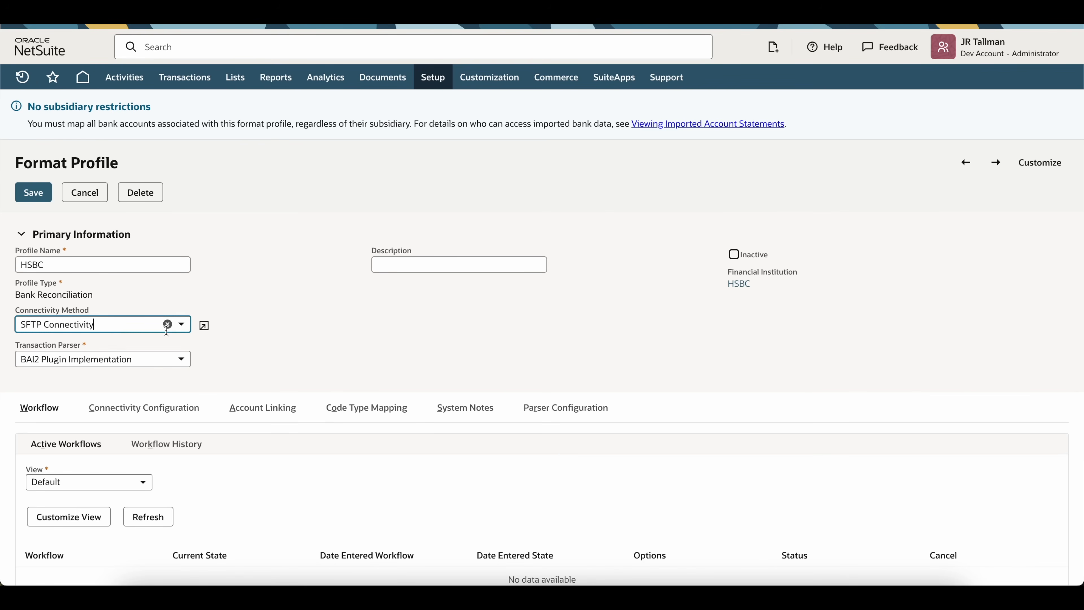
Step: Change the HSBC profile's connectivity method to Manual Import and confirm it stays selected
click(166, 330)
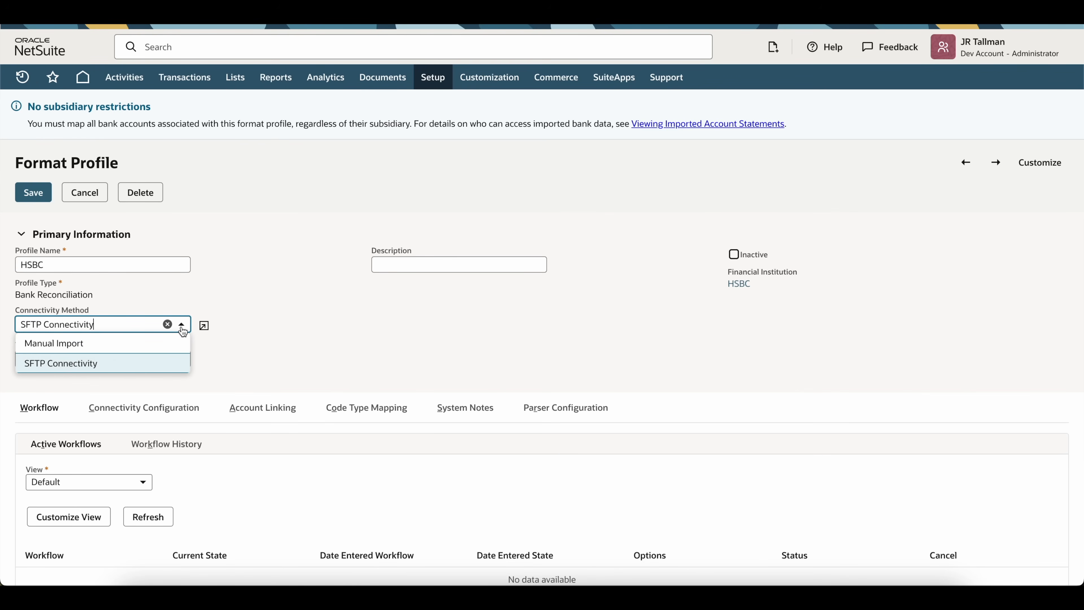
click(139, 349)
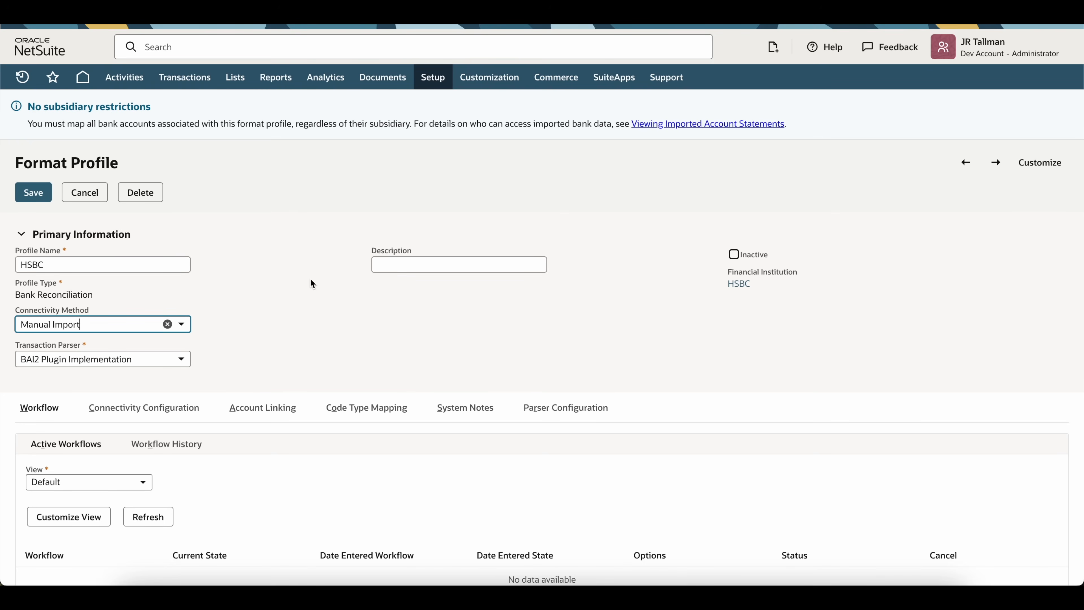
click(311, 284)
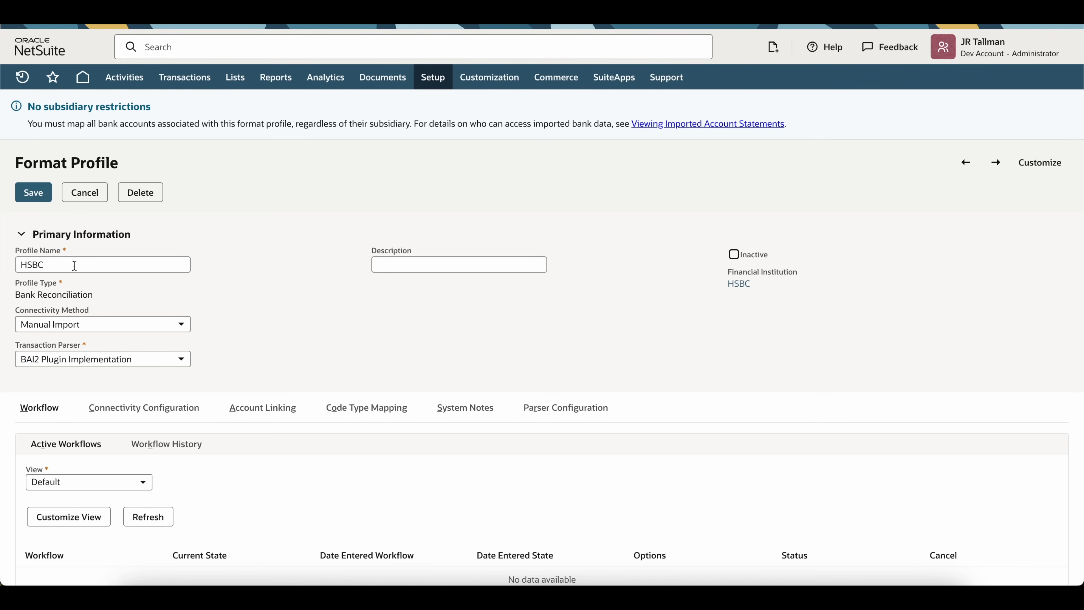
click(107, 324)
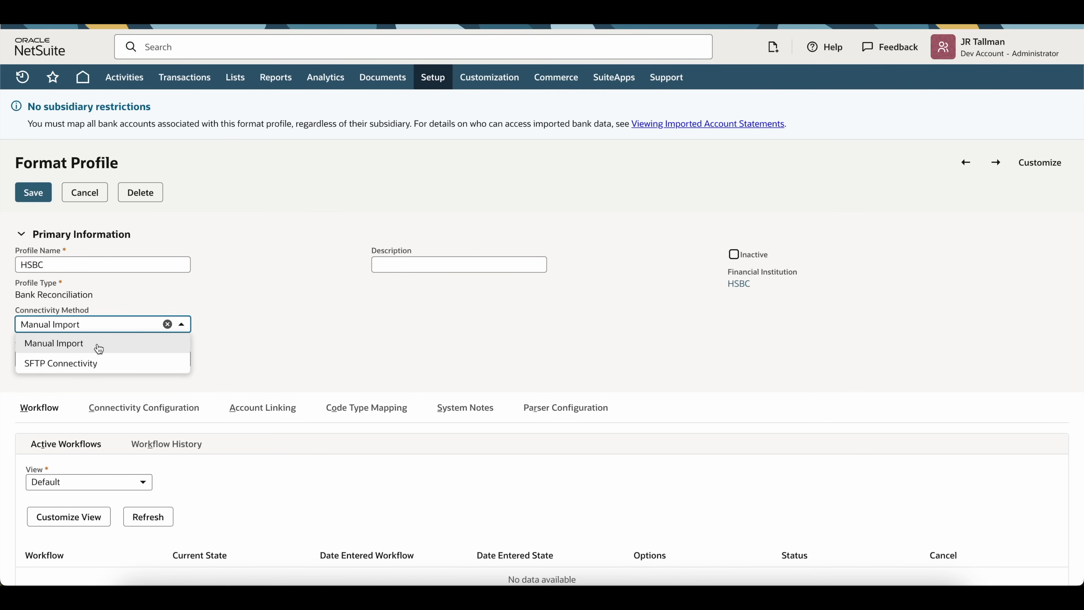
click(268, 313)
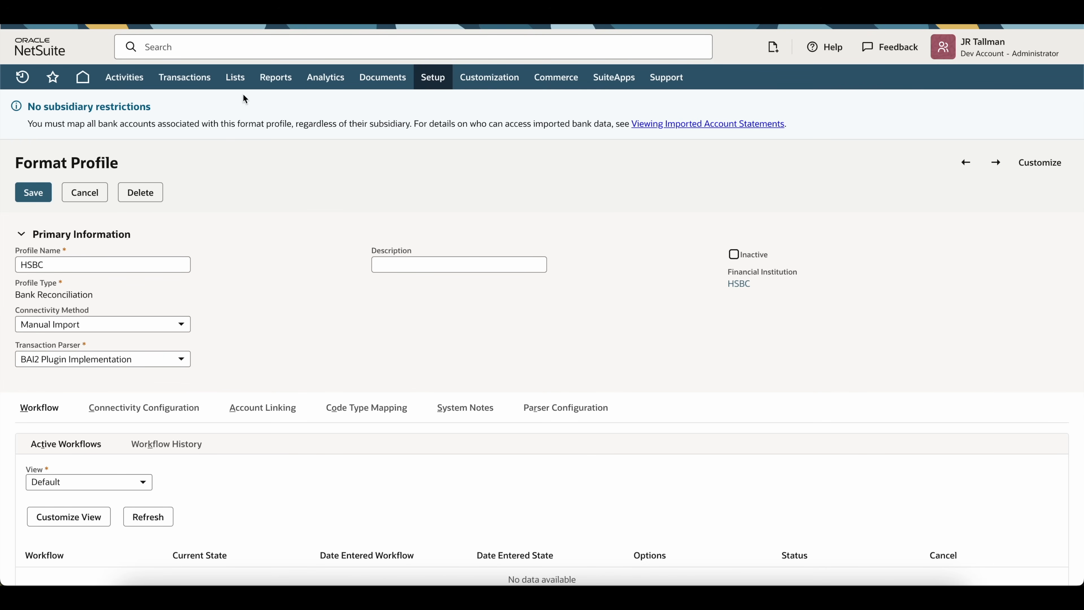